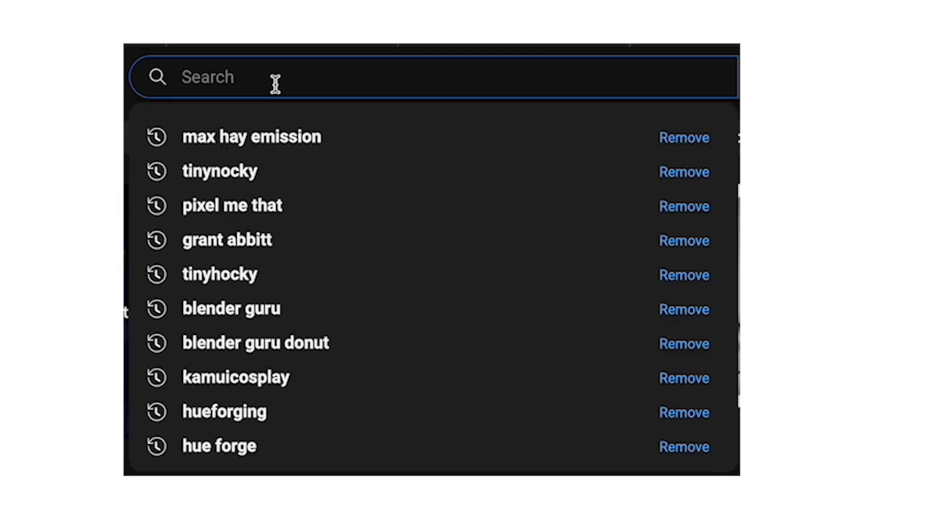
- Search the videos for "how to model a 3d character in bl"
type("how to model a 3d character in bl")
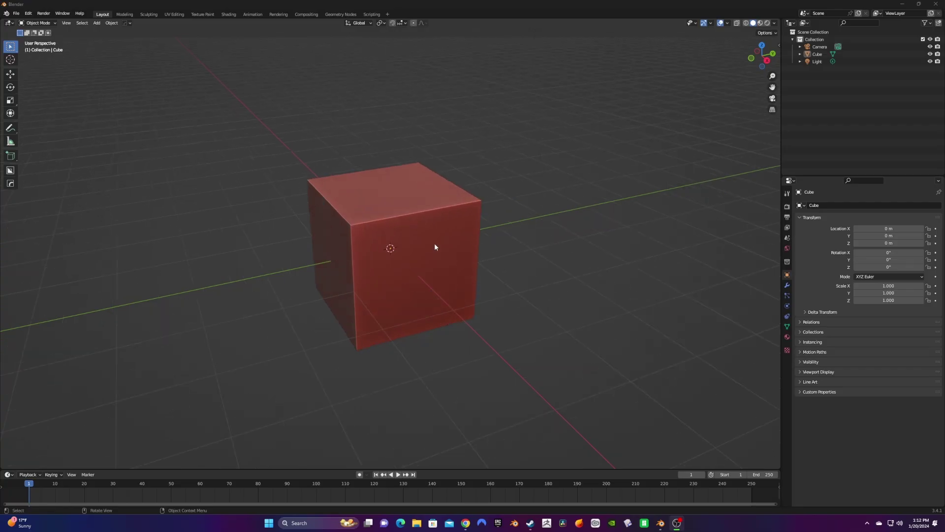
- Round the cube into a sphere by adding a Subdivision Surface modifier with viewport level 4 and applying it
left_click(451, 256)
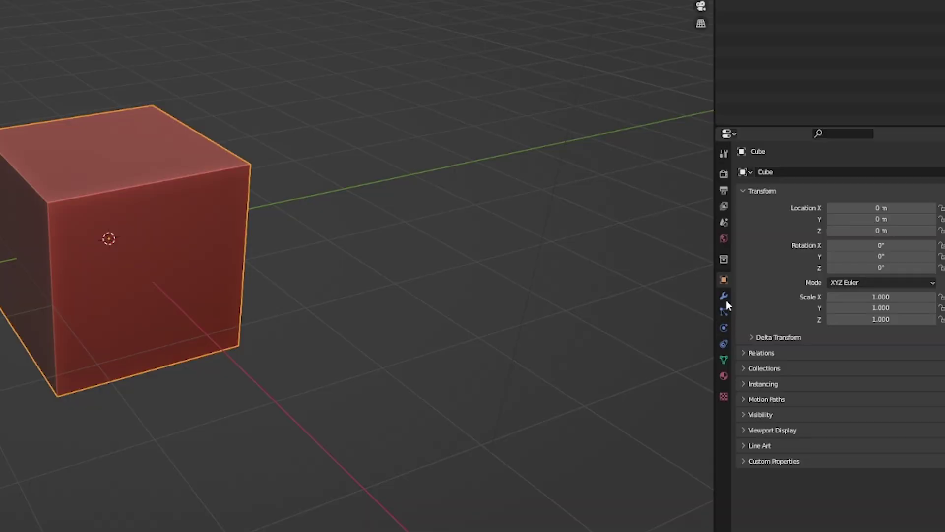
left_click(724, 295)
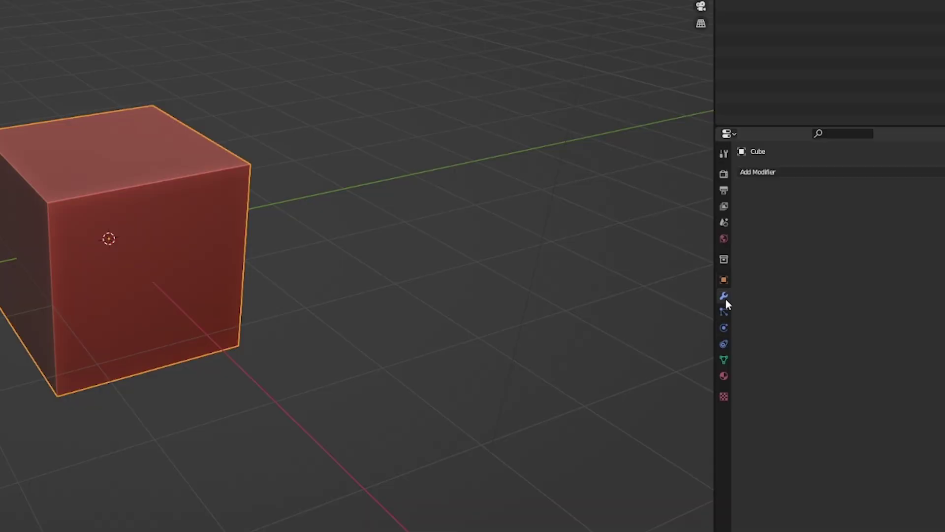
left_click(891, 173)
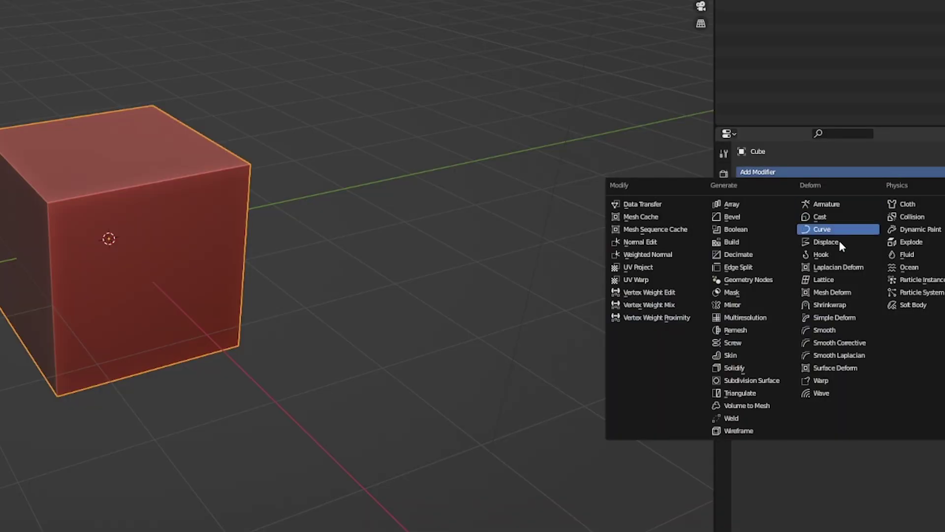
left_click(776, 380)
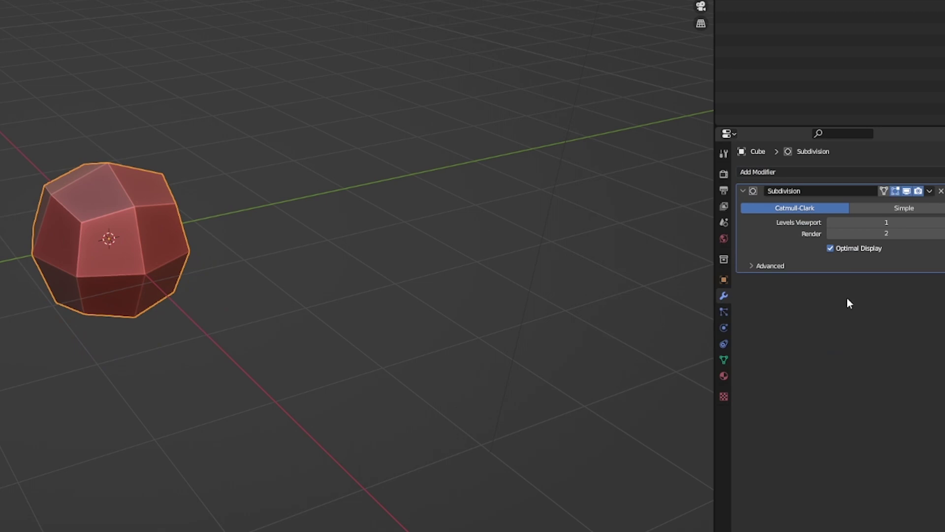
left_click_drag(938, 224, 944, 225)
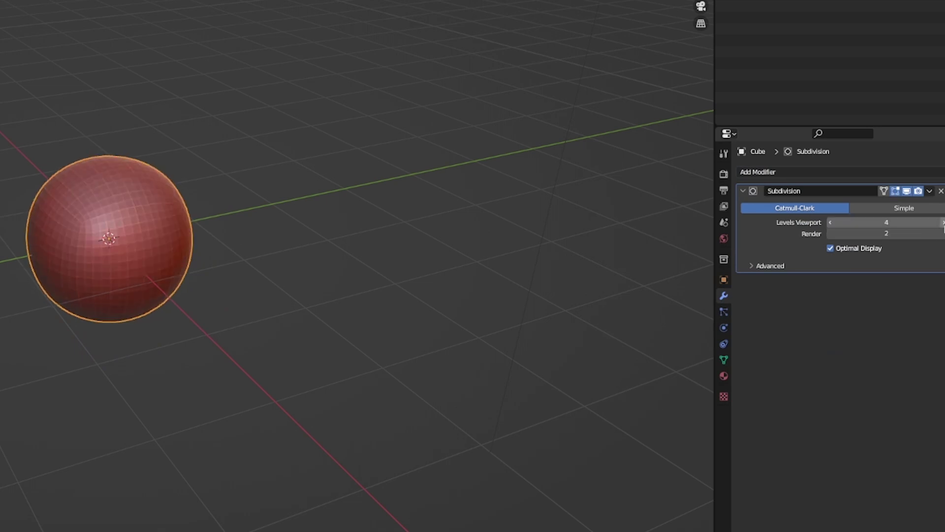
left_click(930, 191)
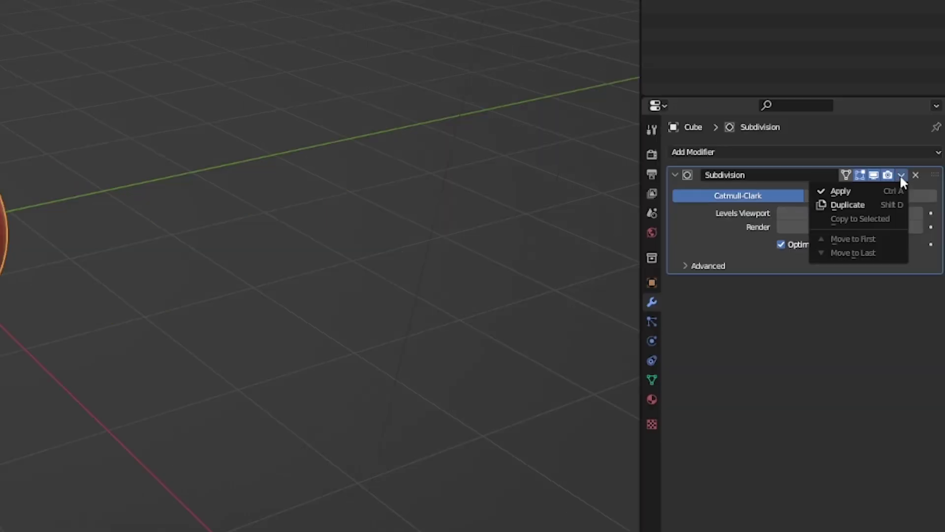
left_click(870, 190)
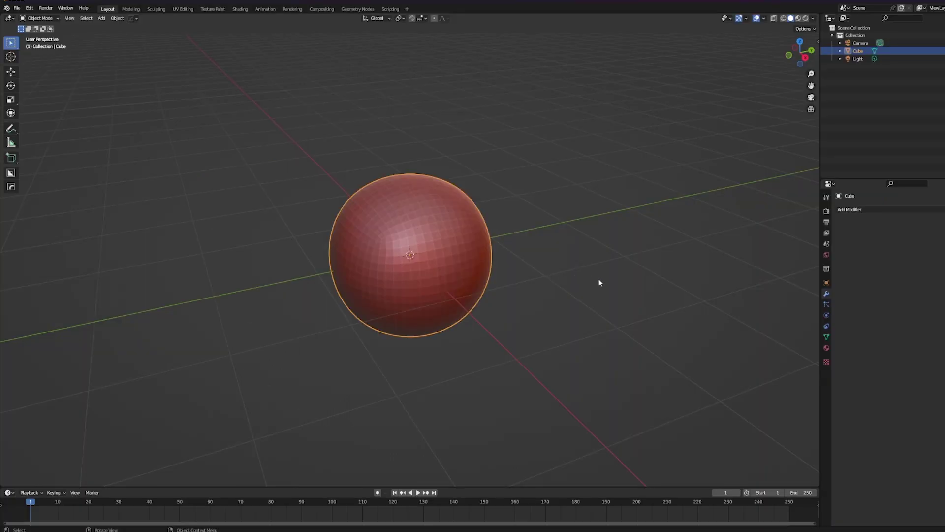
- Put the sphere into Edit Mode with face selection active
left_click(47, 23)
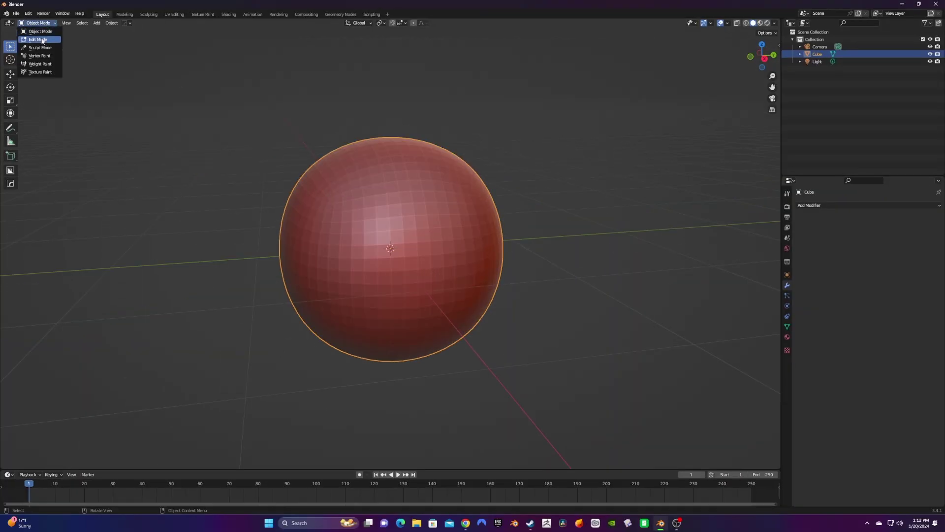
left_click(43, 40)
middle_click_drag(499, 245, 497, 243)
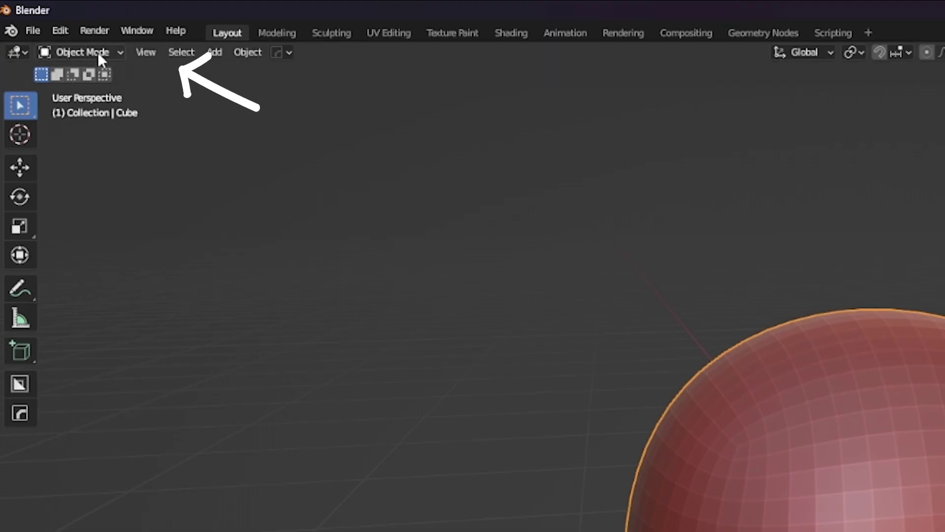
left_click(97, 52)
left_click(89, 88)
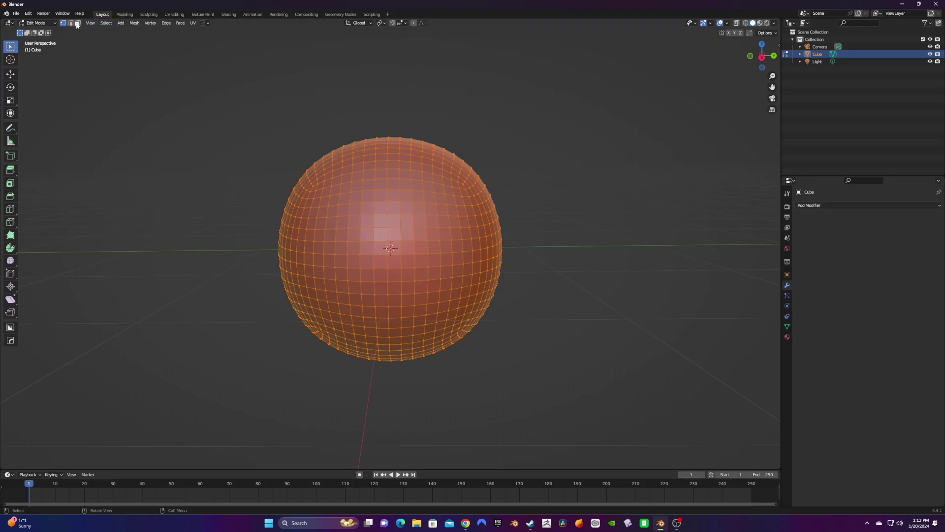
left_click(77, 23)
middle_click_drag(394, 193, 399, 195)
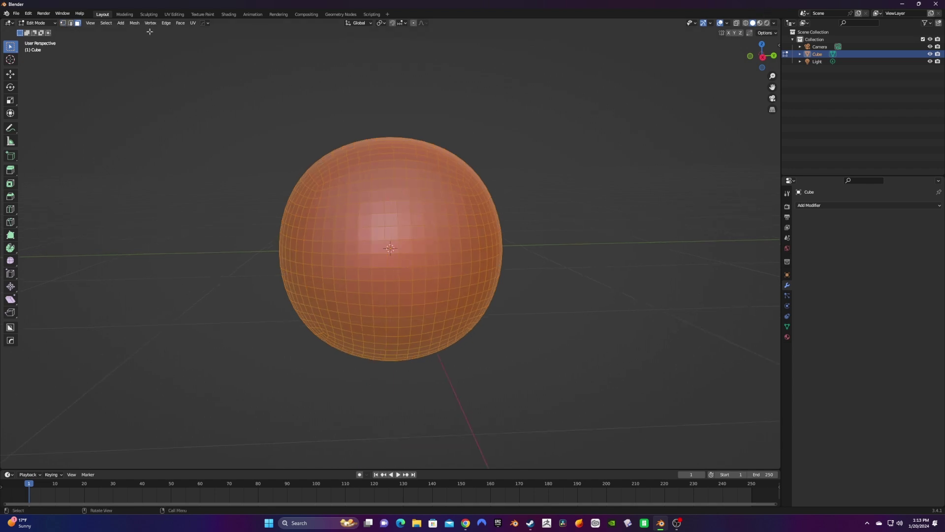
- Select only the large square patch of faces on the sphere's front with the Select Circle tool
left_click(10, 46)
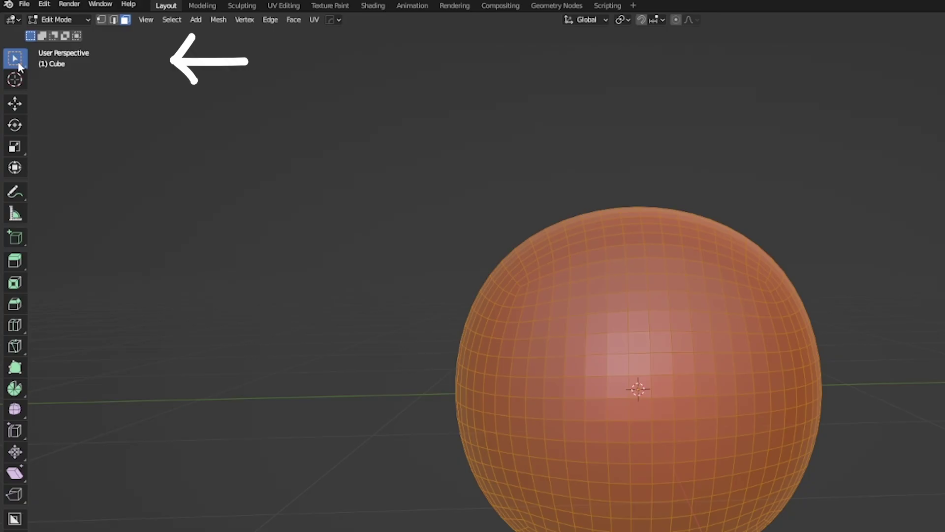
left_click(14, 58)
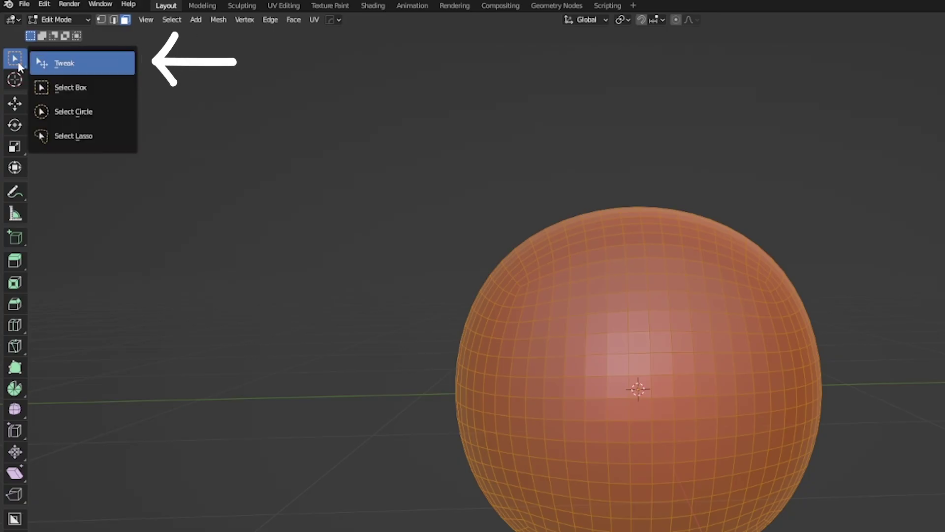
left_click(86, 118)
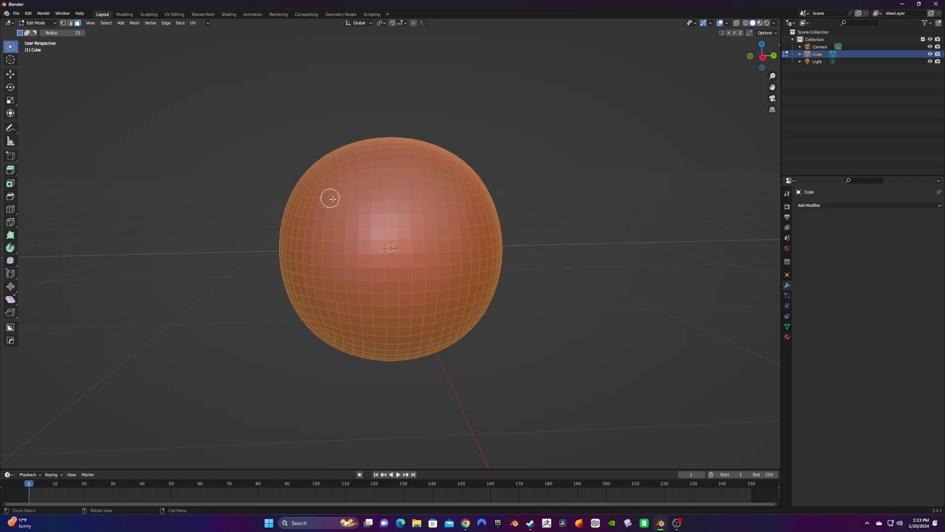
mouse_move(333, 199)
left_mouse_down()
mouse_move(459, 194)
mouse_move(435, 257)
mouse_move(365, 294)
mouse_move(339, 323)
mouse_move(326, 280)
mouse_move(322, 297)
mouse_move(323, 220)
mouse_move(431, 210)
mouse_move(350, 278)
mouse_move(350, 330)
mouse_move(424, 332)
mouse_move(393, 336)
mouse_move(457, 321)
mouse_move(467, 216)
mouse_move(409, 271)
mouse_move(438, 272)
mouse_move(465, 230)
mouse_move(469, 290)
left_mouse_up()
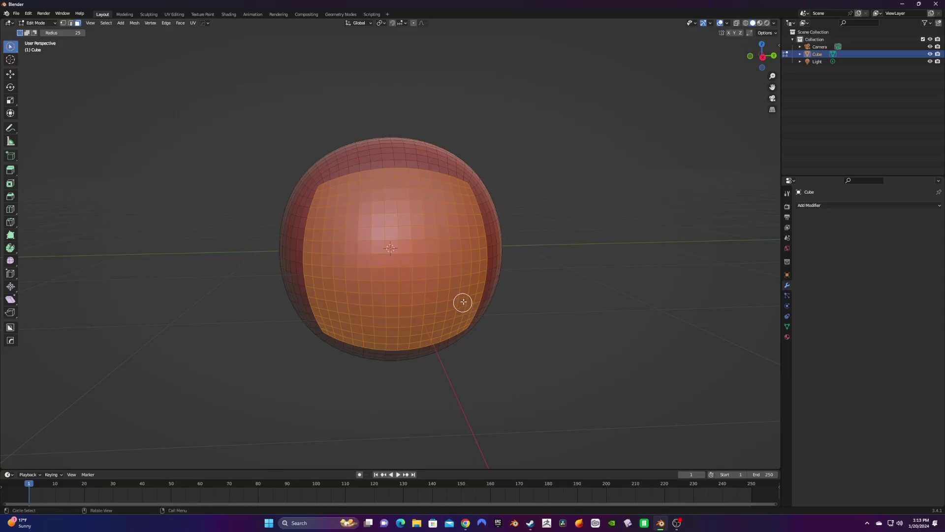
- Duplicate the selected front faces in place, then select the whole mesh and separate it by loose parts
middle_click_drag(460, 302, 446, 279)
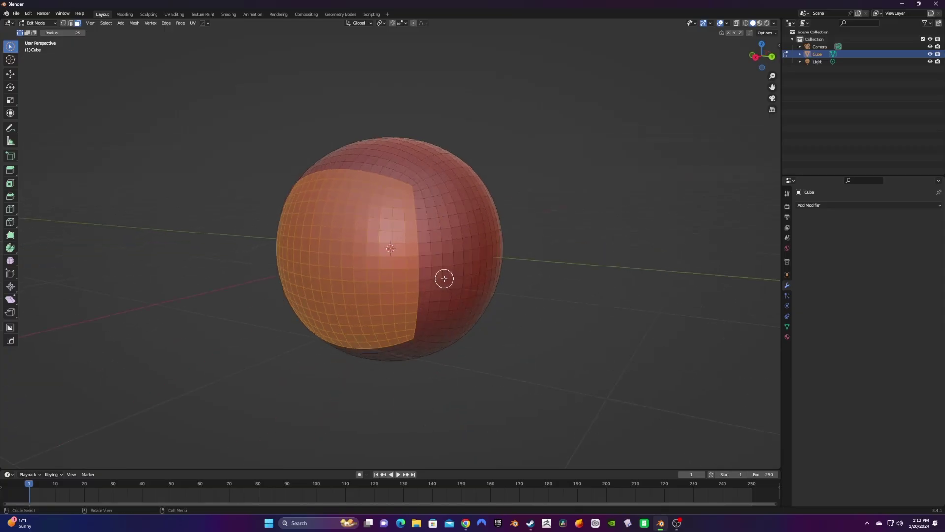
key("shift+d")
left_click(408, 275)
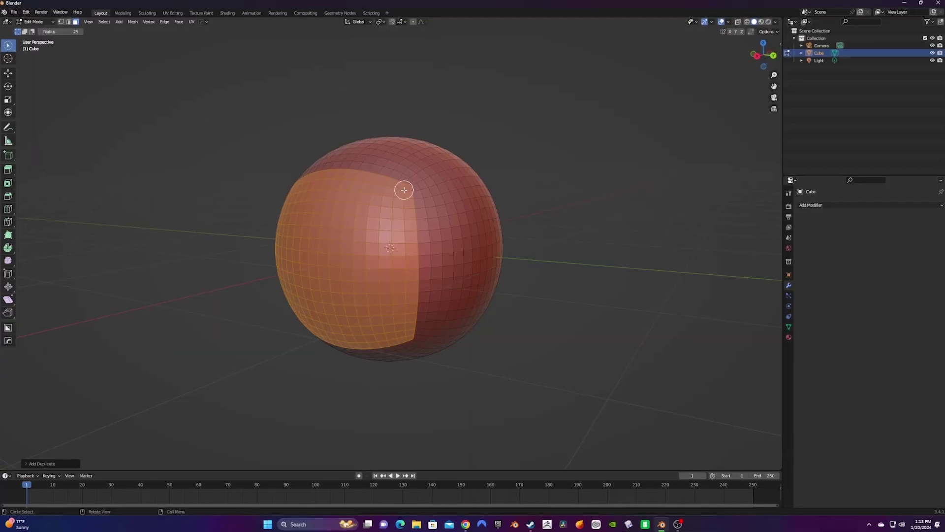
key("a")
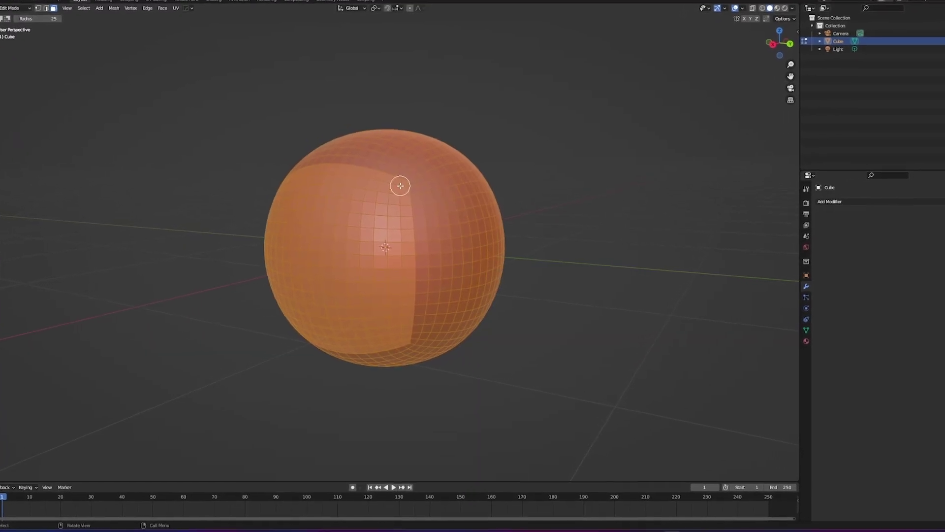
right_click(402, 186)
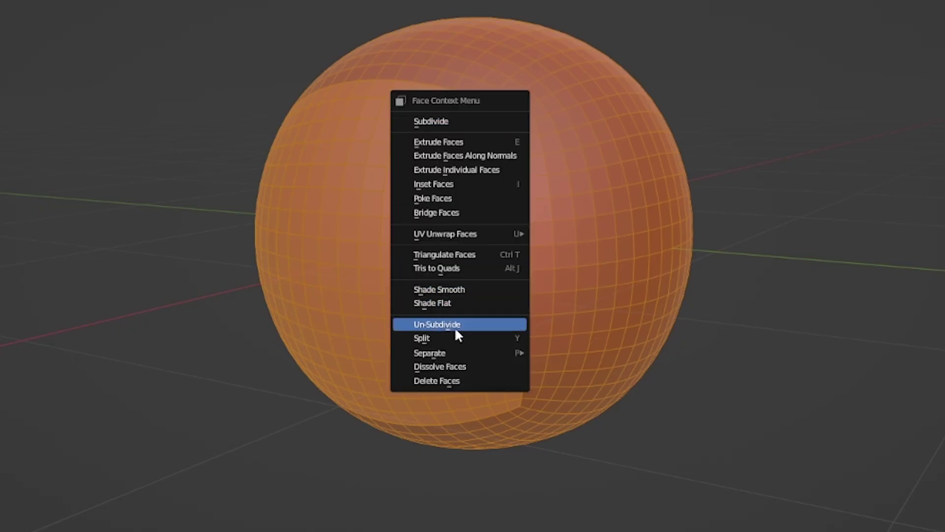
mouse_move(443, 352)
left_click(593, 386)
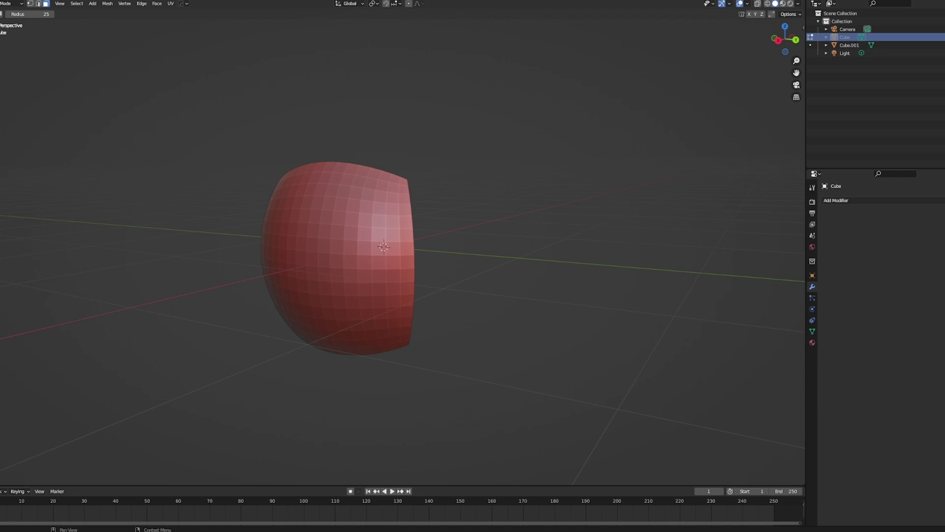
- Give the separated front panel a Subdivision Surface modifier with viewport and render levels 4, and apply it
left_click(891, 203)
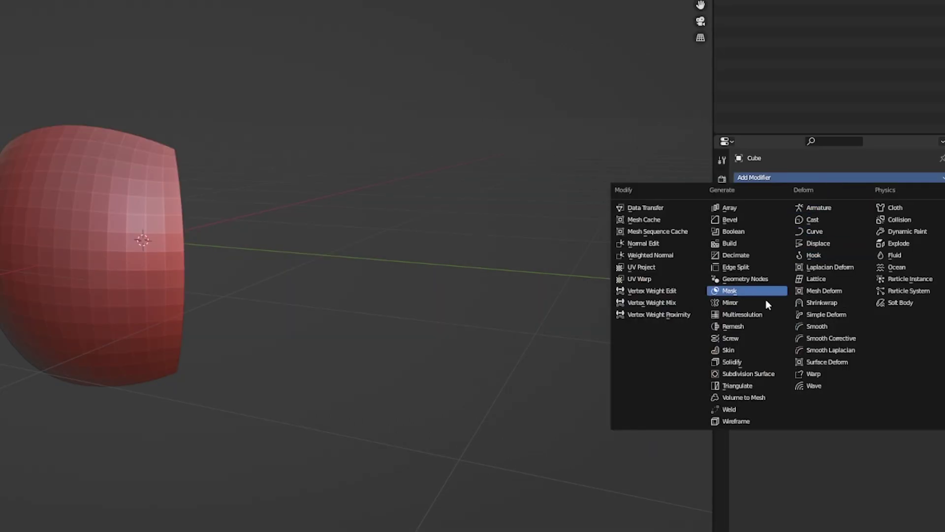
left_click(766, 374)
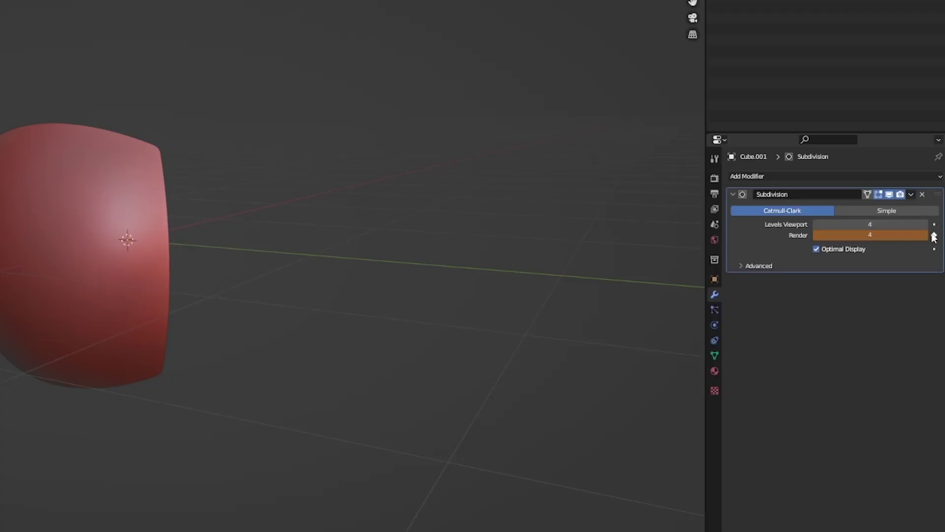
left_click(934, 237)
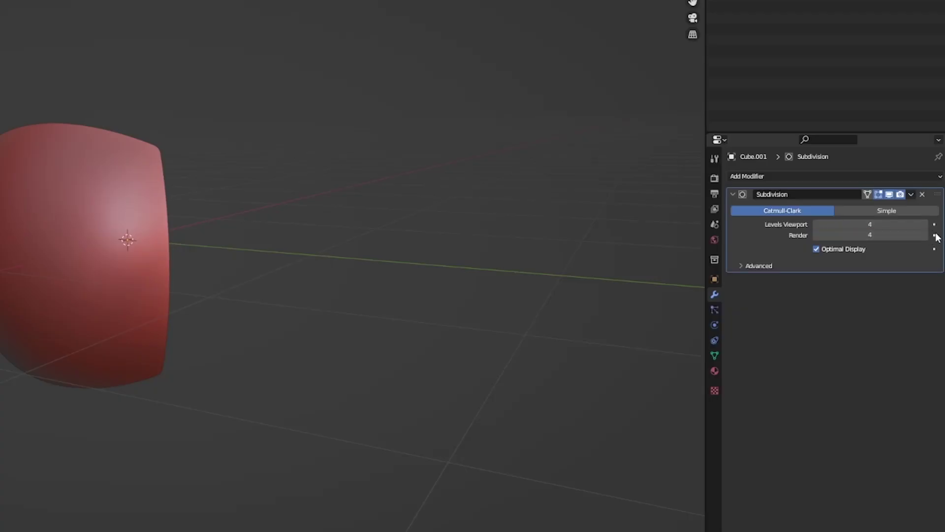
left_click(905, 197)
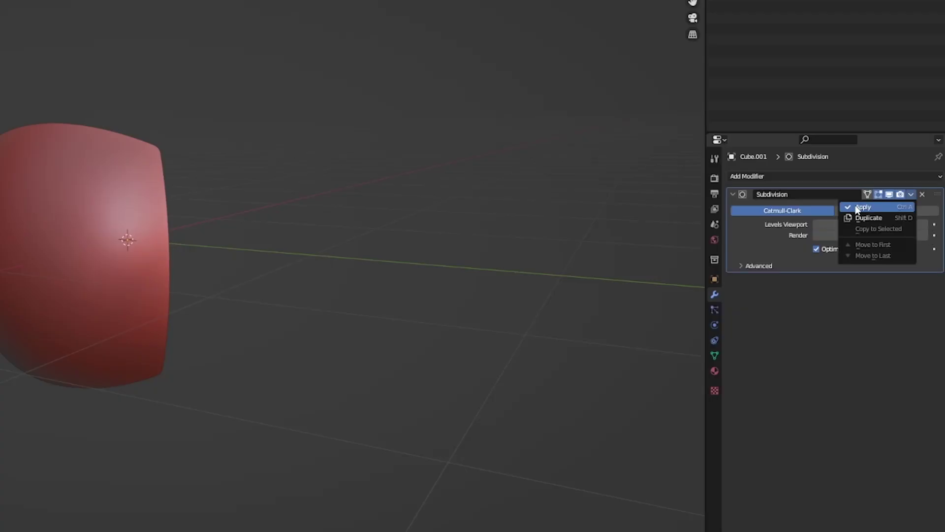
left_click(857, 207)
- Add a Solidify modifier with 0.09 m thickness to the front panel and apply it
left_click(901, 177)
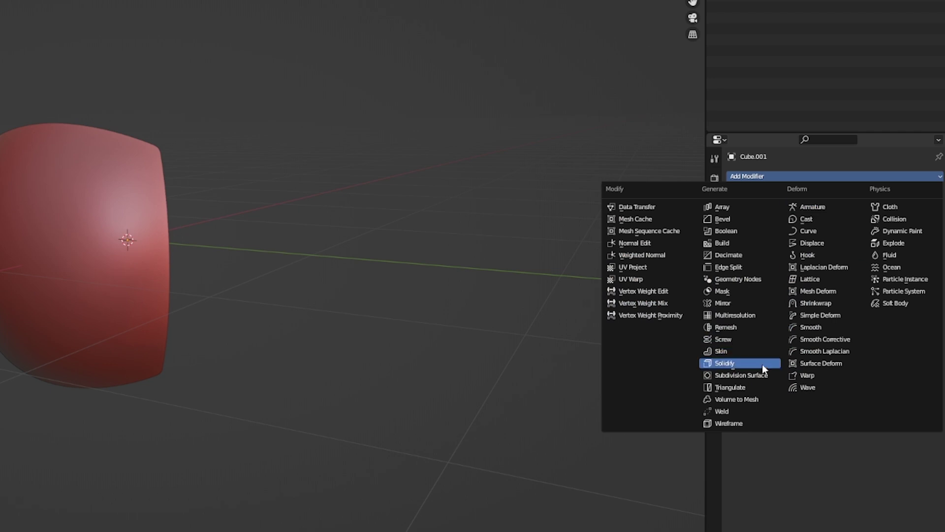
left_click(743, 363)
left_click_drag(870, 224, 886, 225)
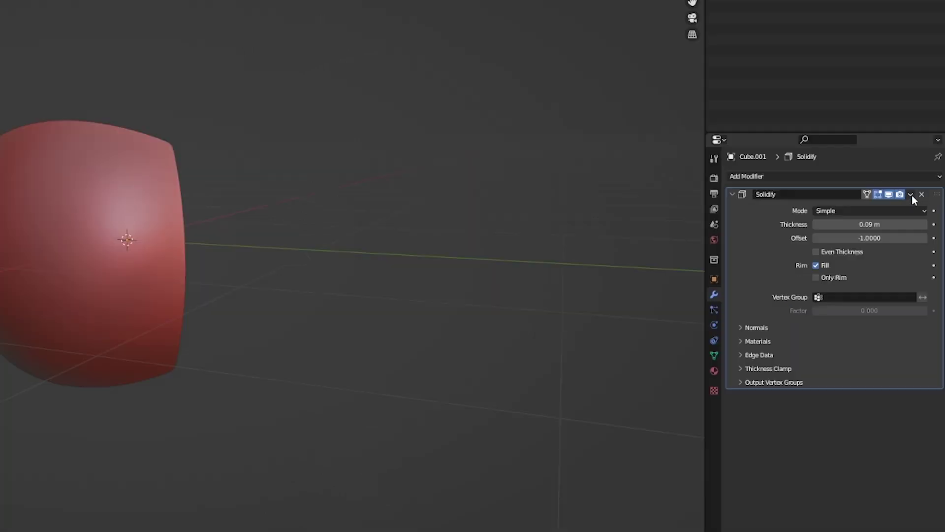
left_click(912, 195)
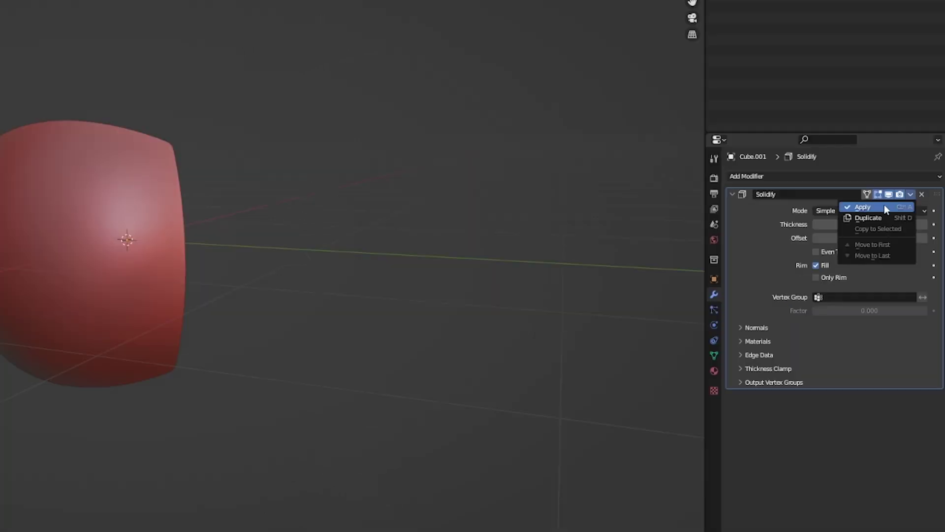
left_click(884, 205)
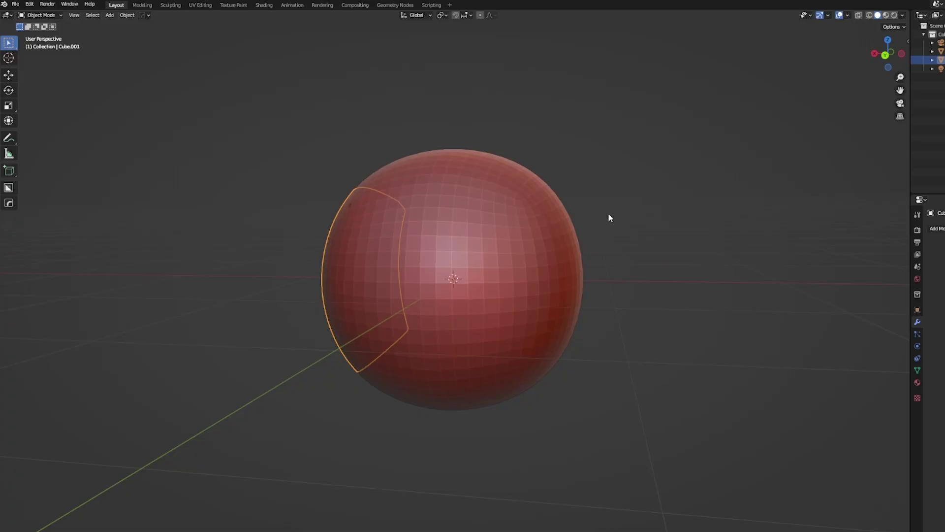
- Move the front panel outward along the X axis so that it protrudes from the sphere
right_click(604, 214)
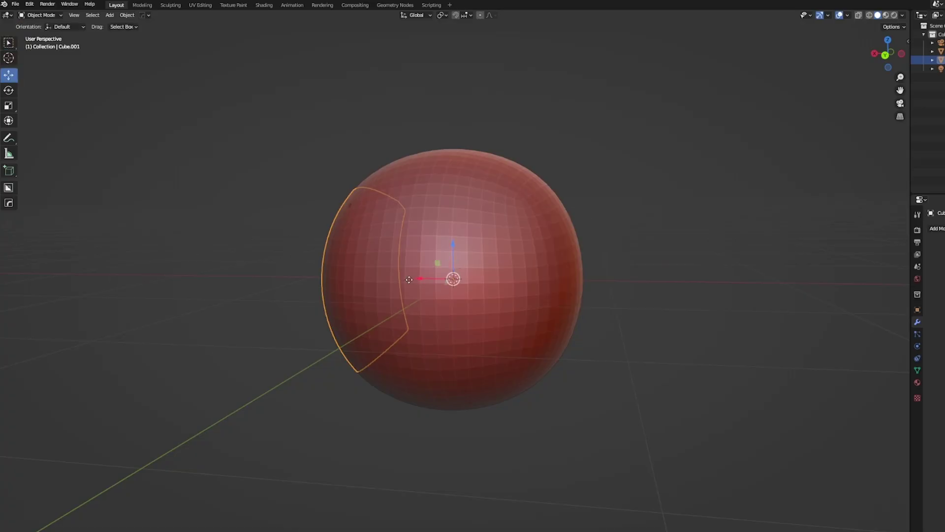
left_click(647, 296)
middle_click_drag(647, 295, 764, 294)
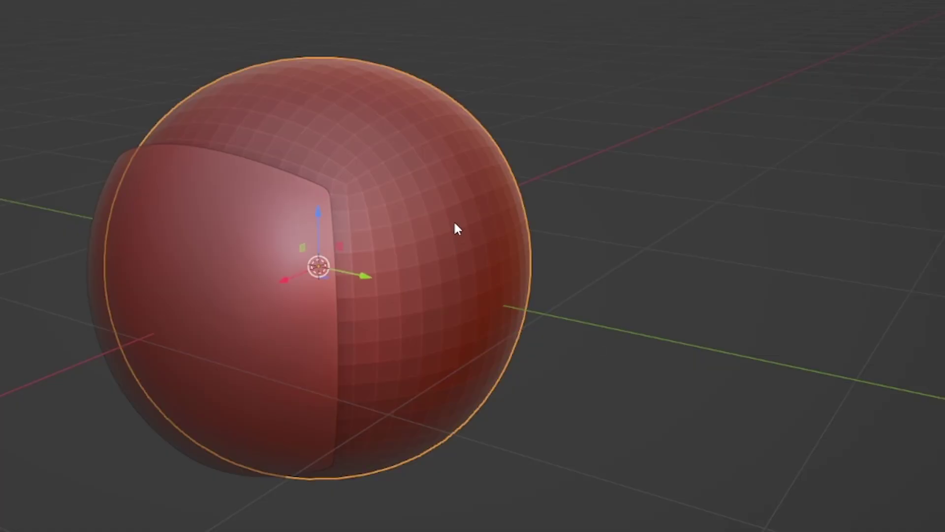
- Shade the faceted sphere smooth and clear the selection
right_click(453, 220)
left_click(453, 220)
middle_click_drag(560, 234, 497, 289)
left_click(672, 229)
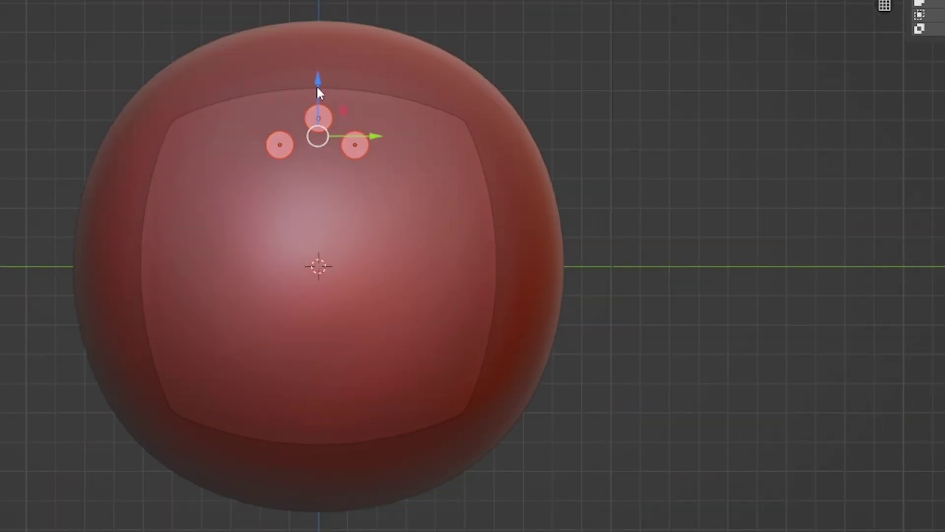
- Copy the top trio of cylinders inverted to the panel's lower edge, and place another copy, turned about 90 degrees, at one side
key("shift+d")
left_click(339, 331)
key("shift+d")
key("r")
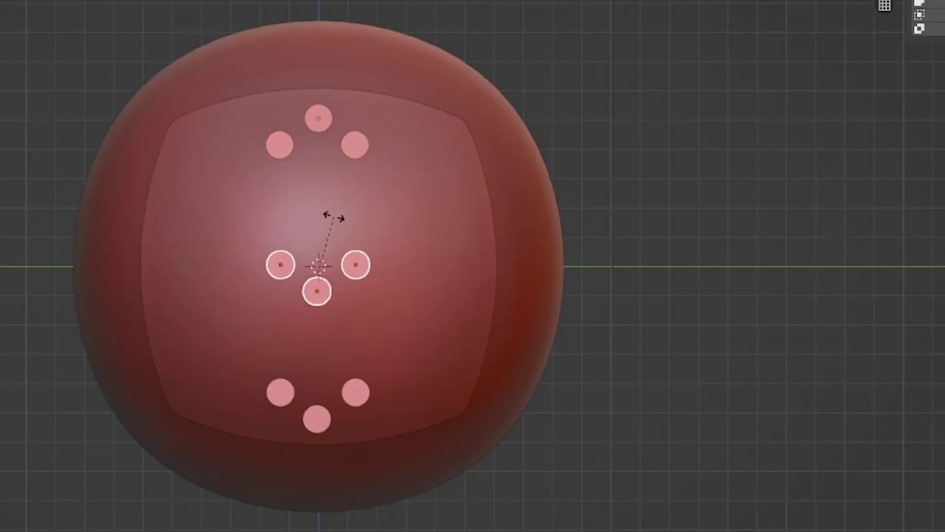
left_click(329, 253)
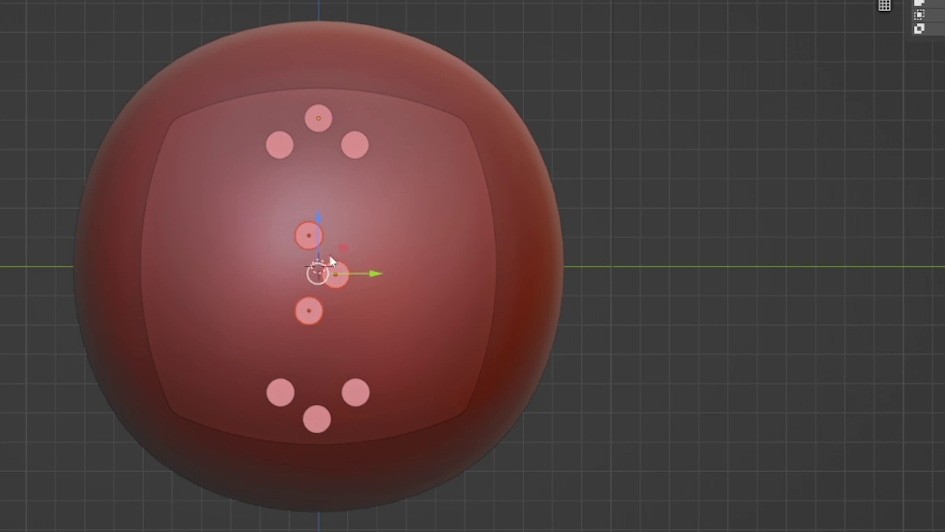
key("g")
left_click(242, 317)
- Duplicate the sideways trio of cylinders and rotate the copy for the opposite side of the panel
key("shift+d")
left_click(506, 270)
key("r")
left_click(668, 280)
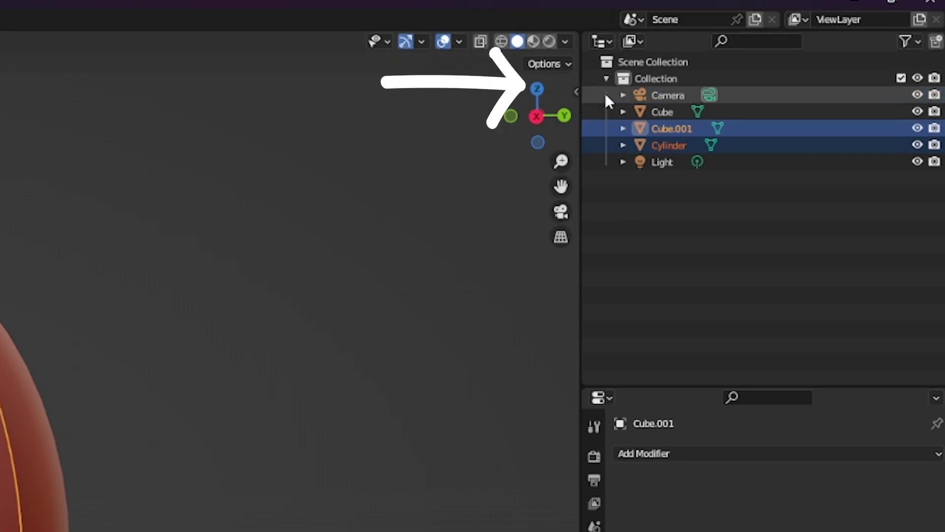
- Cut the selected cylinder out of the front panel with Bool Tool's Auto Boolean Difference
left_click(574, 91)
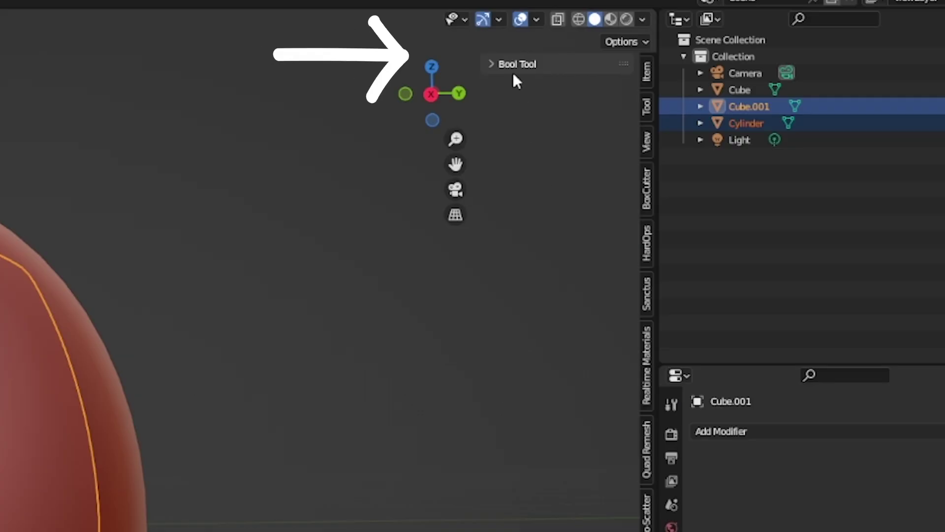
left_click(497, 65)
left_click(545, 100)
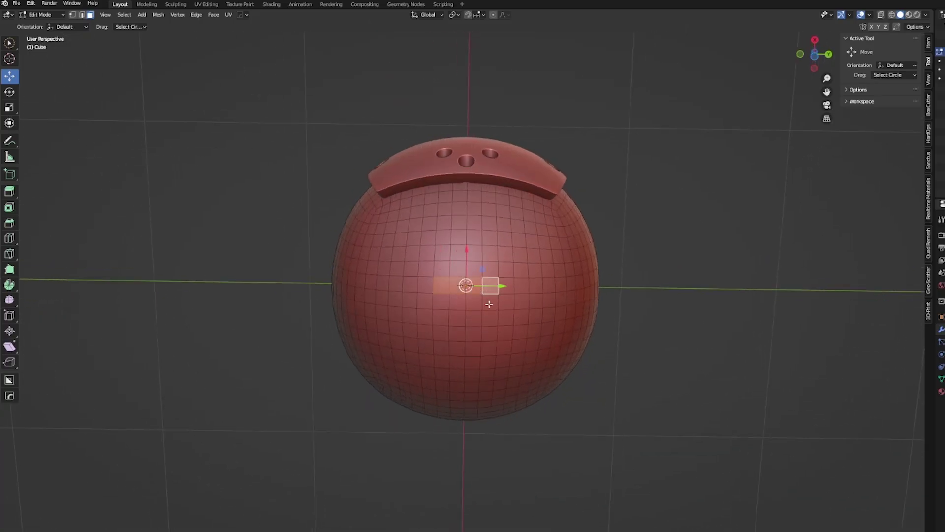
- Extrude the faces under the body downward into a neck and smooth it by applying a Subdivision Surface modifier at level 3
middle_click_drag(543, 316, 502, 377)
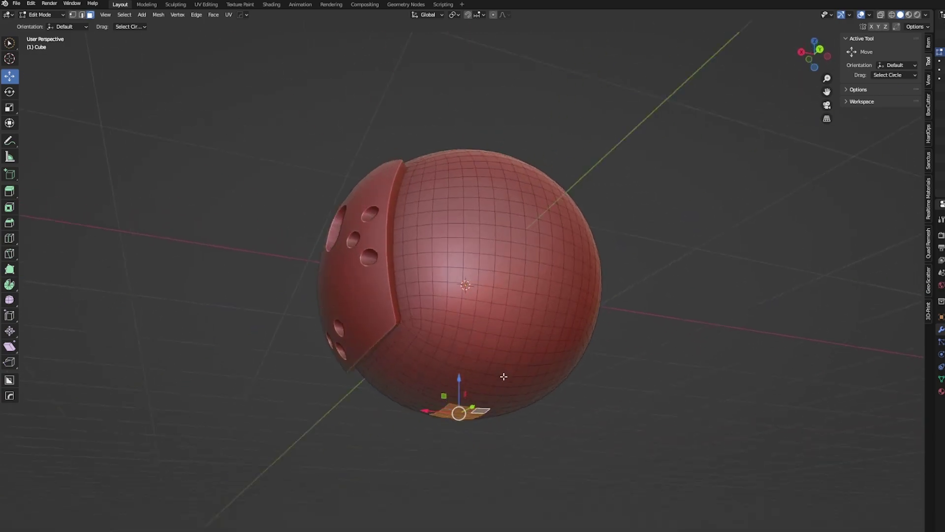
key("e")
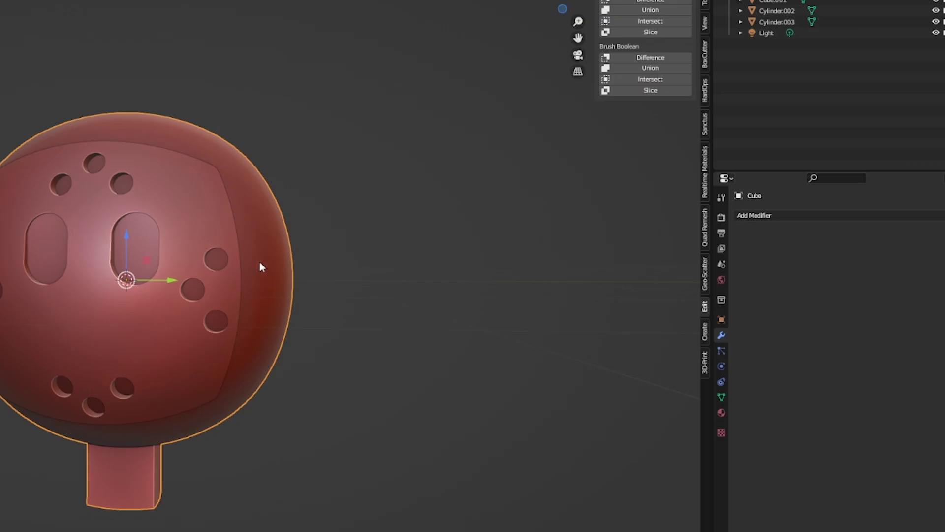
left_click(856, 216)
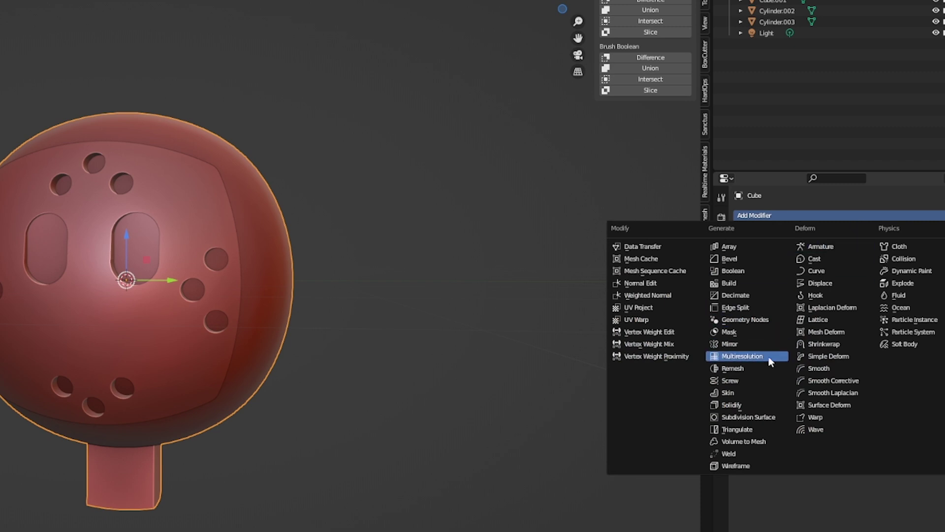
left_click(766, 418)
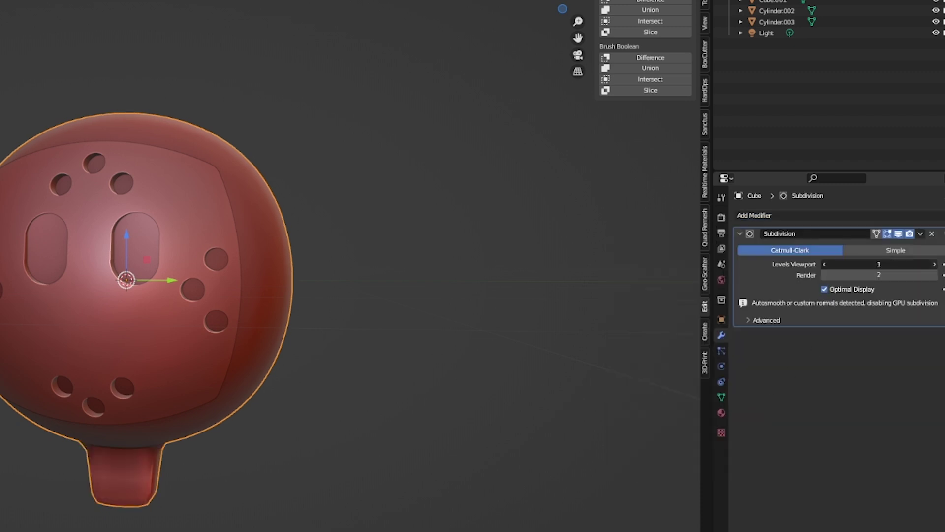
left_click(934, 264)
left_click(934, 263)
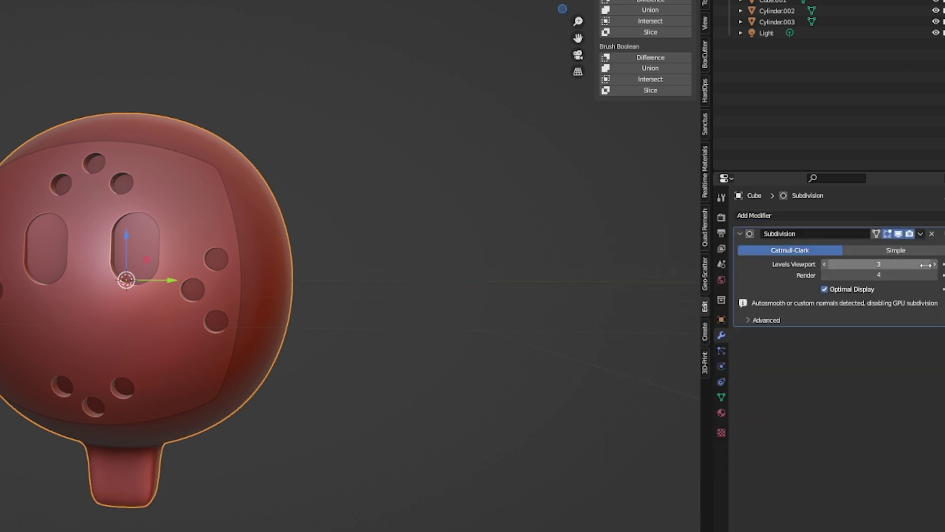
left_click(932, 233)
- Add a cube with a level 4 Subdivision Surface modifier and move it along the Y axis beside the body
key("shift+a")
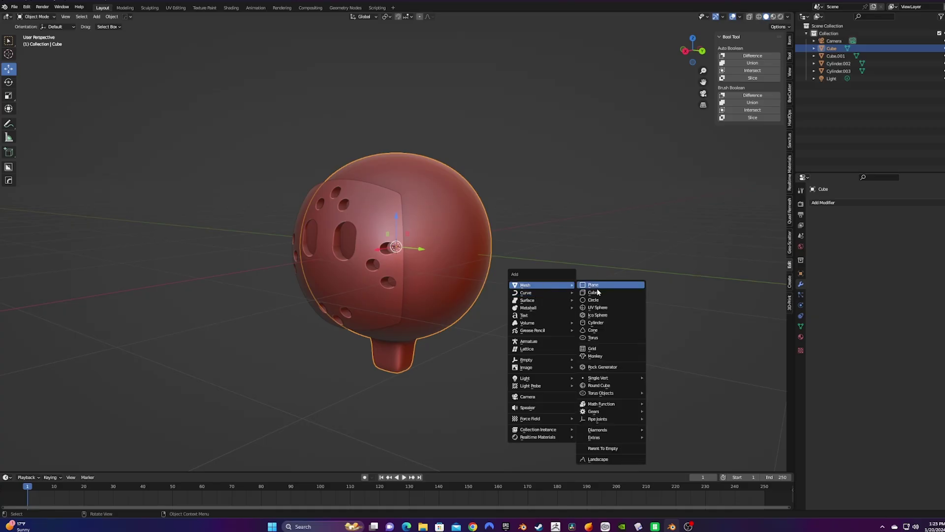
left_click(594, 292)
left_click(876, 204)
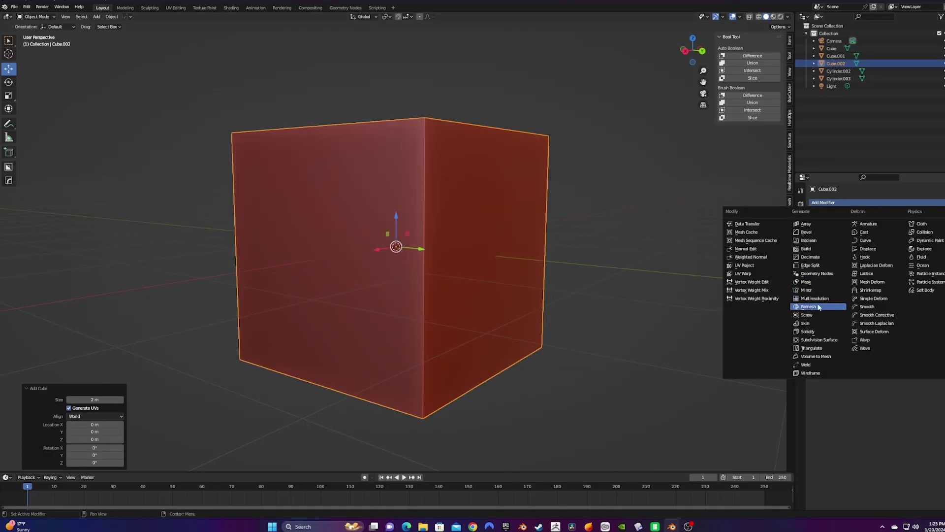
left_click(819, 340)
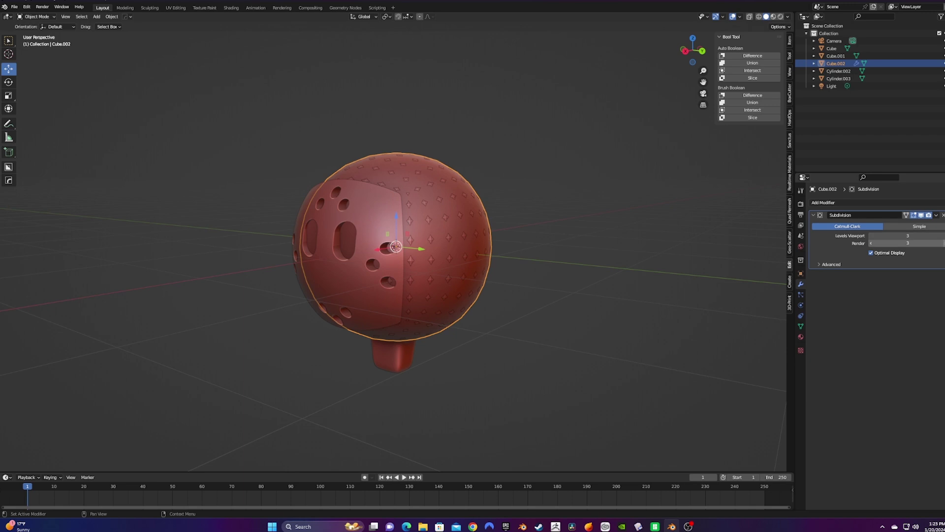
left_click_drag(442, 244, 570, 258)
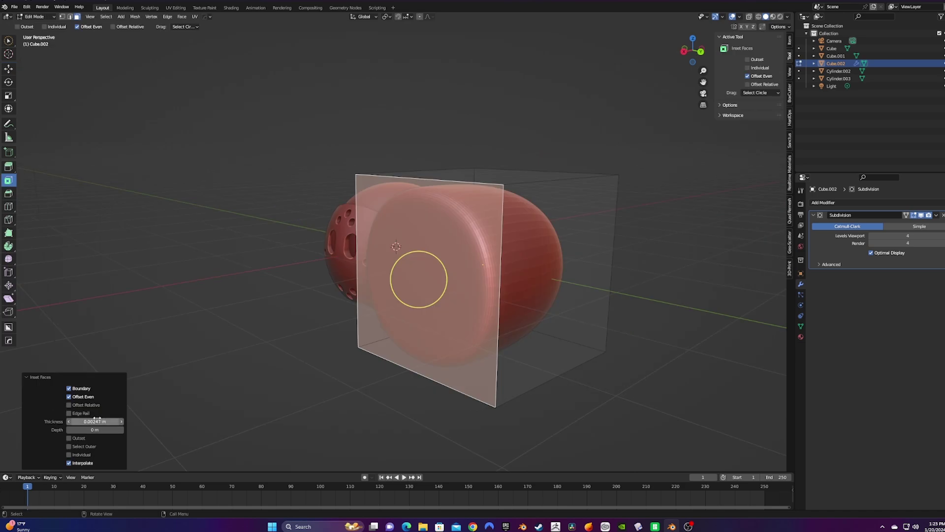
- Inset the cube's front face by about 0.32 m and extrude it inward to hollow out the ear shape
left_click_drag(93, 421, 133, 422)
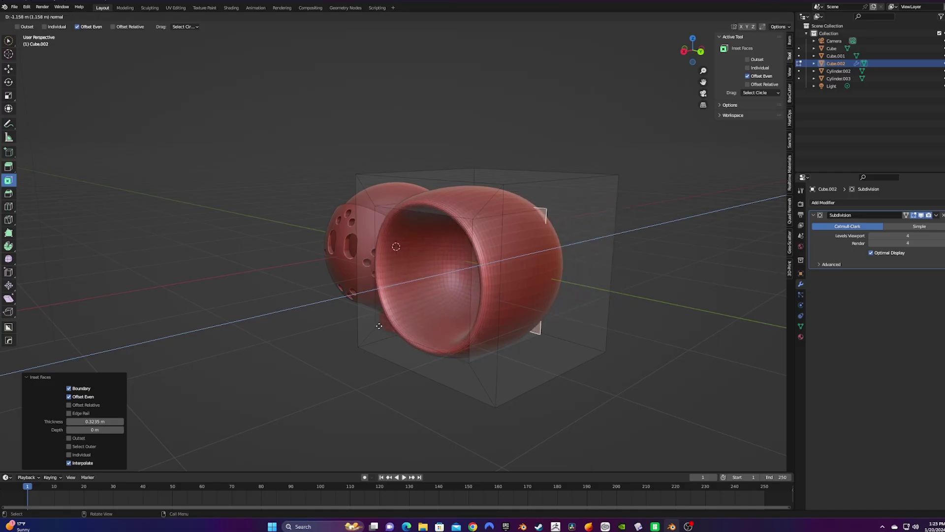
left_click(350, 336)
key("Tab")
- Shade the hollowed cube smooth with Auto Smooth at 30° and scale it down to a small ear beside the body
key("s")
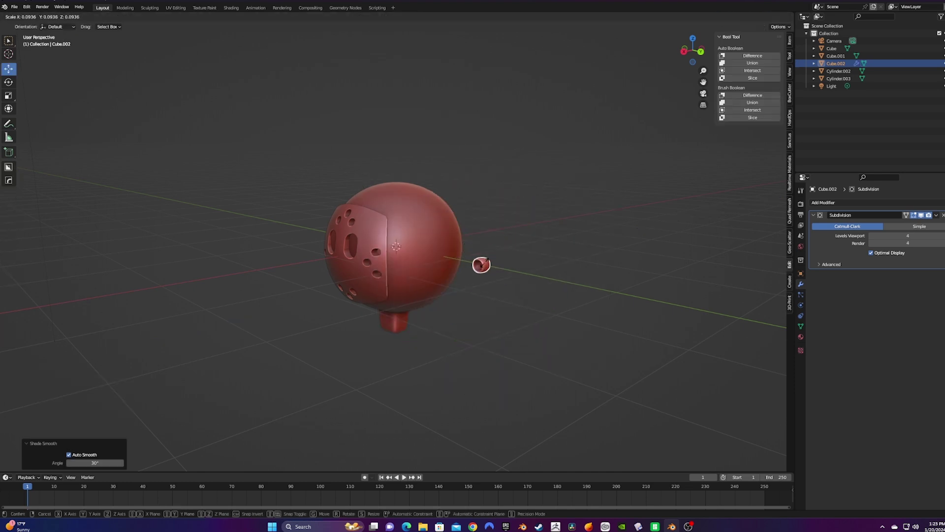
left_click(485, 266)
scroll(513, 263, "up", 3)
middle_click_drag(513, 262, 546, 303)
- Add a single loop cut around the ear and slide it close to the open rim with a factor of about -0.83
key("Tab")
scroll(505, 289, "up", 3)
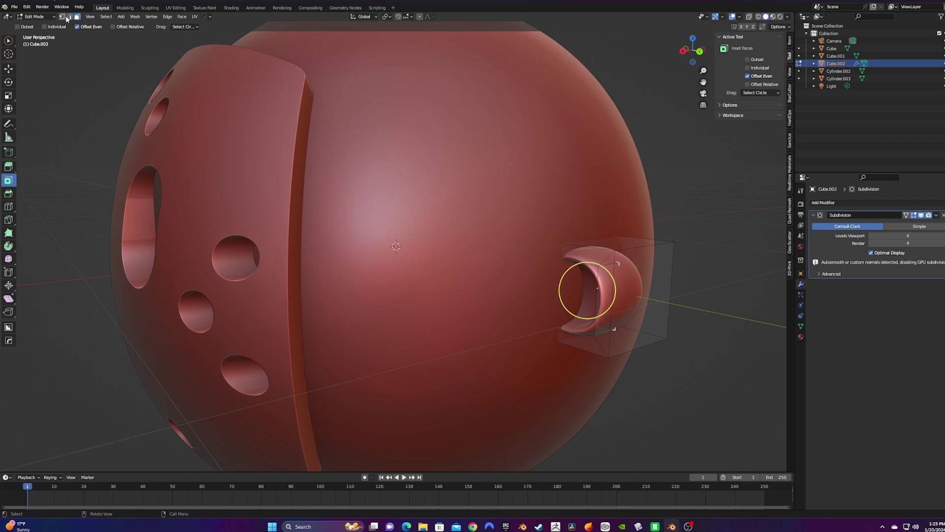
left_click(8, 206)
middle_click_drag(472, 256, 433, 253)
left_click_drag(433, 254, 428, 256)
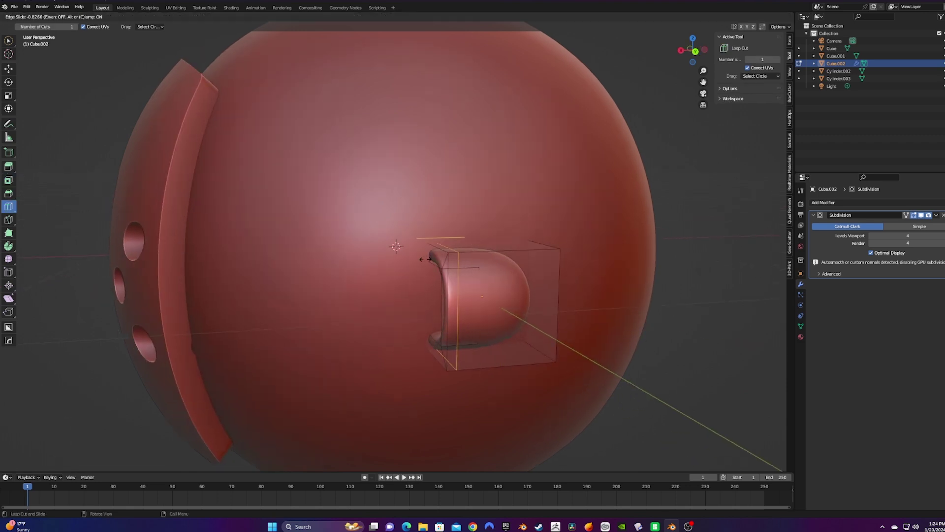
mouse_move(428, 255)
middle_mouse_down()
mouse_move(456, 257)
mouse_move(428, 266)
middle_mouse_up()
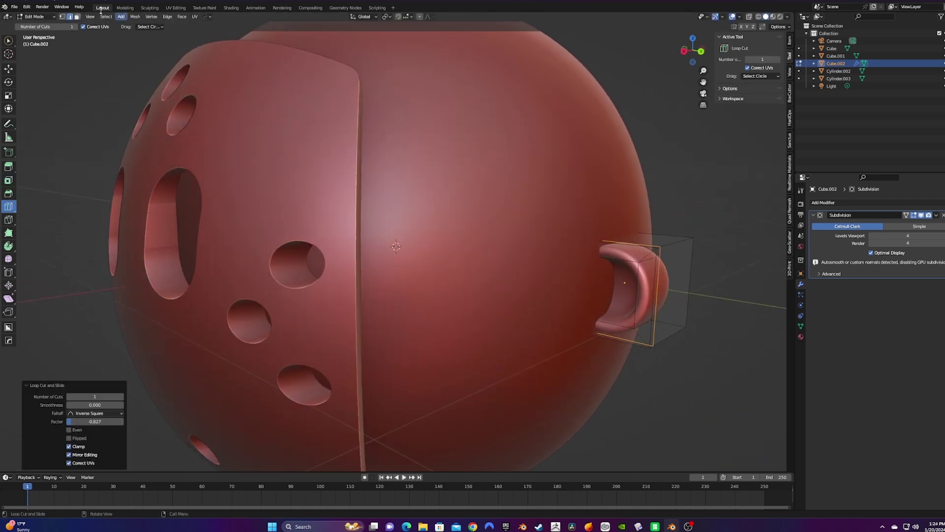
- Flatten the ear by moving its inner face about 0.04 m and its back face about 0.1 m along the X axis
left_click(8, 41)
middle_click_drag(638, 283, 387, 168)
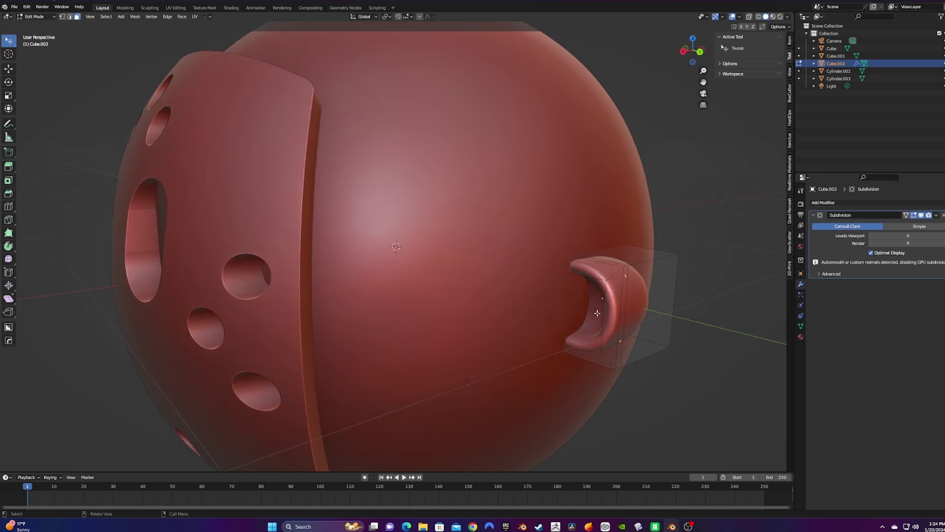
key("shift+space")
key("g")
left_click_drag(592, 299, 584, 305)
middle_click_drag(584, 305, 288, 291)
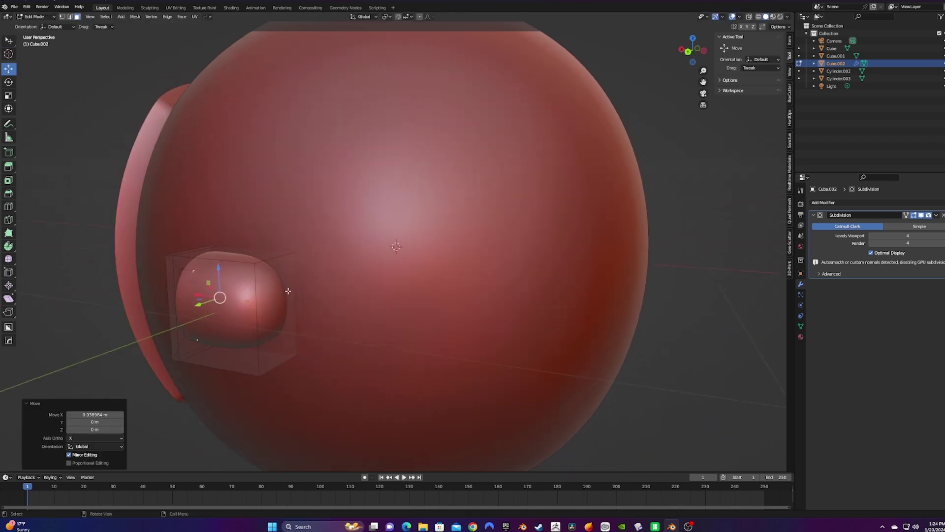
left_click_drag(288, 291, 298, 296)
middle_click_drag(298, 295, 374, 212)
scroll(374, 211, "down", 3)
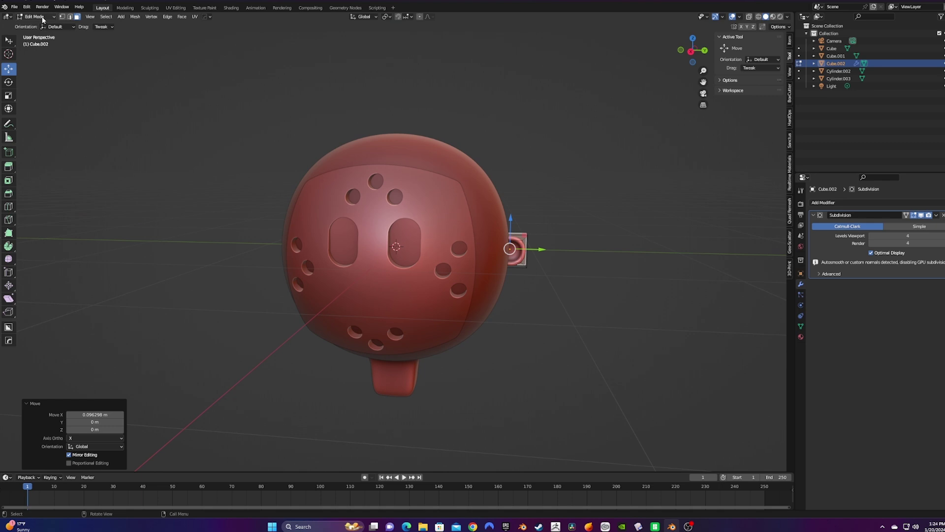
- Scale the ear up and reposition it so that it sits partly embedded in the side of the body
key("Tab")
key("s")
left_click(623, 270)
key("alt+a")
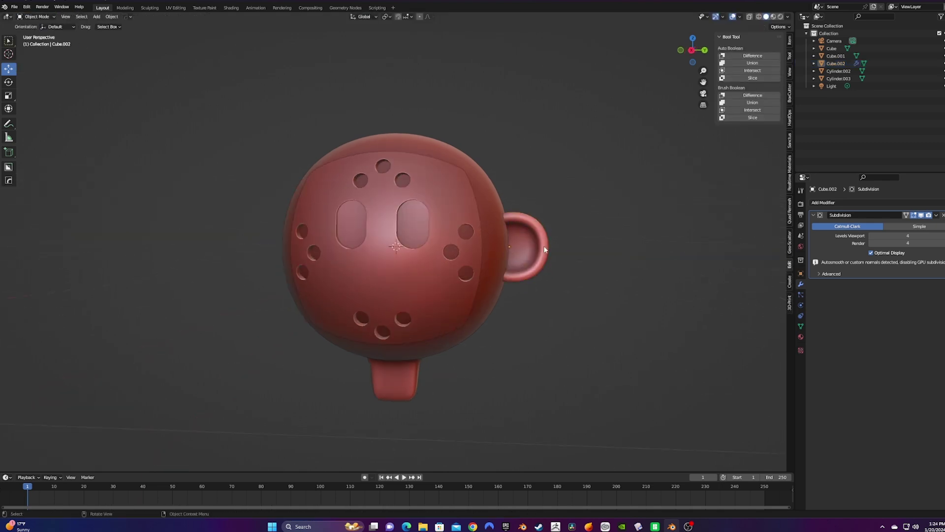
left_click(545, 249)
left_click_drag(522, 255, 524, 256)
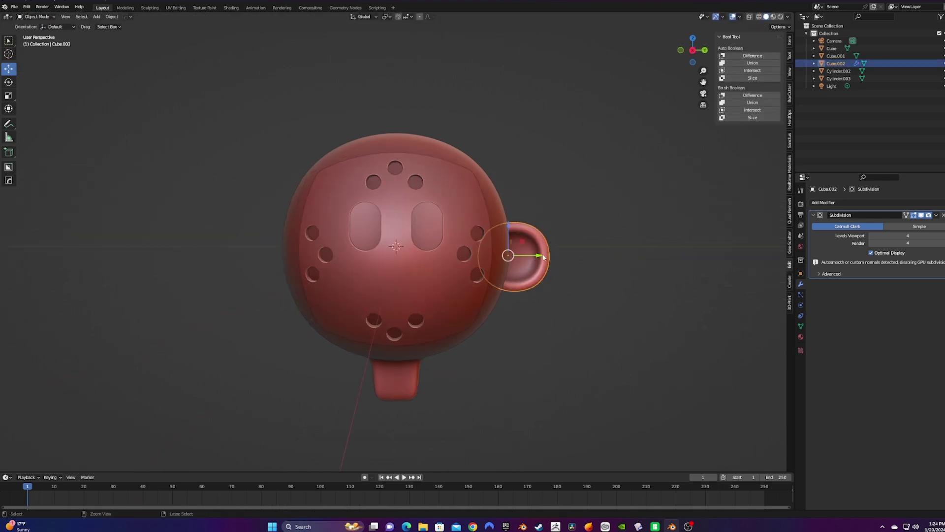
- Duplicate the ear, mirror the copy to the opposite side by scaling it -1 along Y, and clear the selection
key("shift+d")
key("s")
key("y")
key("minus")
key("1")
key("Return")
left_click(693, 50)
left_click(593, 204)
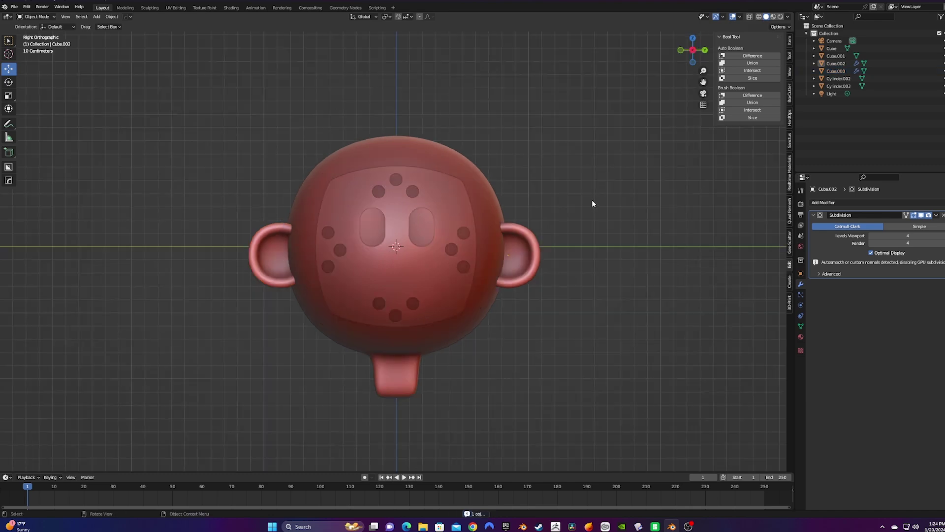
- Add a plane, scale it to about 0.11 of its size and raise it to the top of the body
middle_click_drag(593, 204, 578, 222)
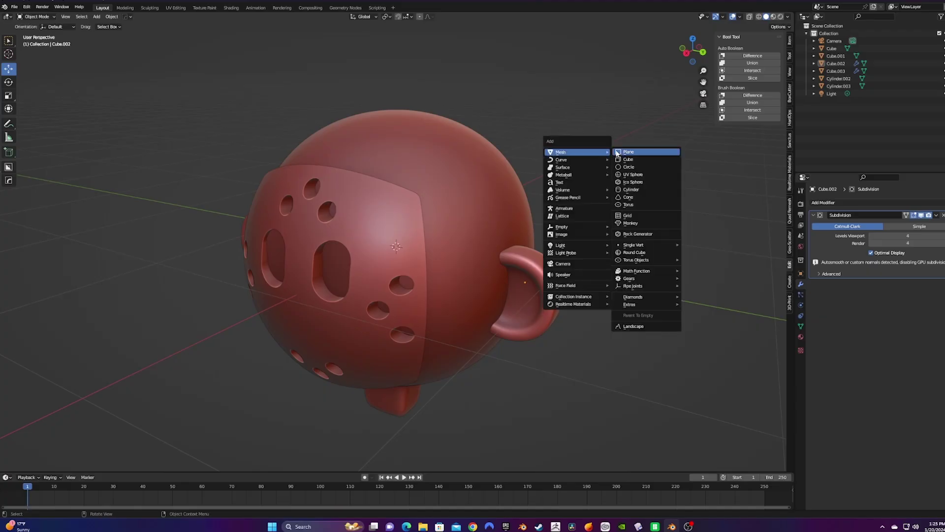
left_click(625, 152)
key("s")
left_click(396, 250)
left_click_drag(396, 250, 397, 113)
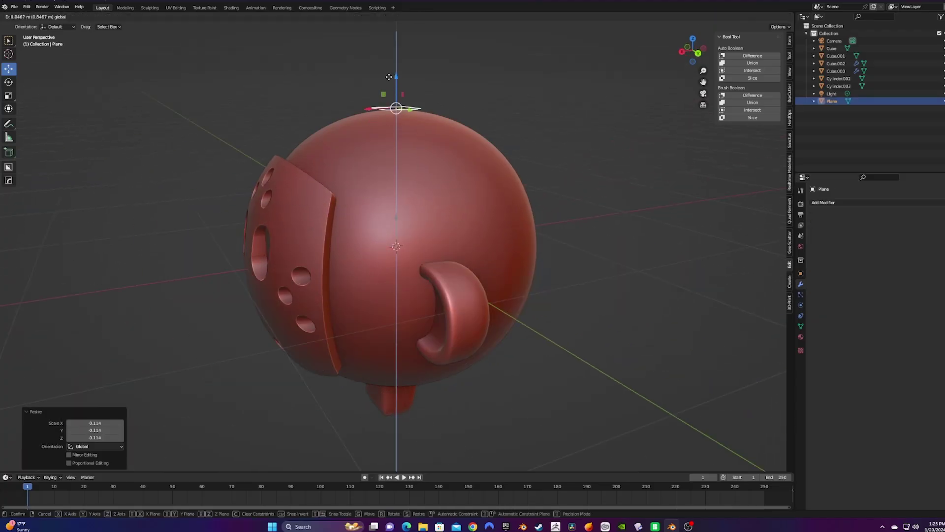
- Move the plane about 0.5 m along X, then tilt and lower it onto the body just above the front panel
middle_click_drag(397, 114, 326, 116)
key("r")
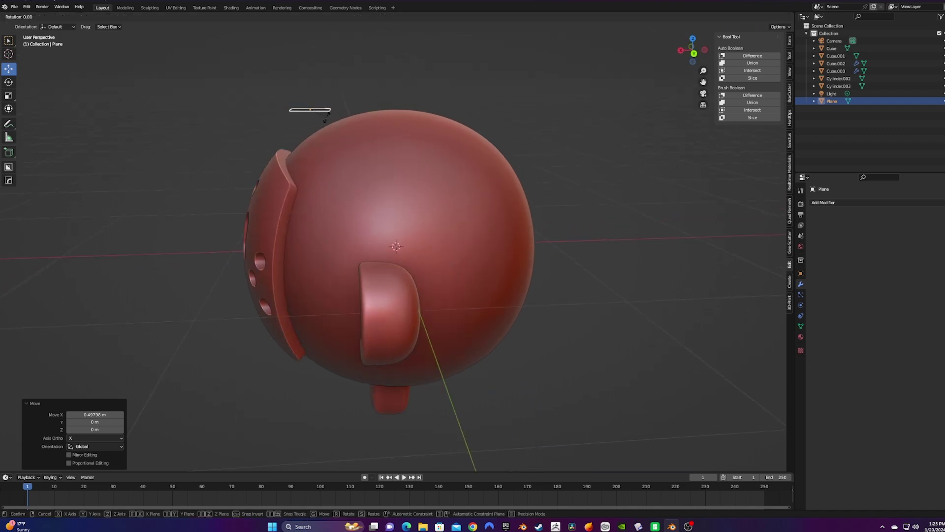
left_click(315, 109)
left_click_drag(310, 84, 288, 132)
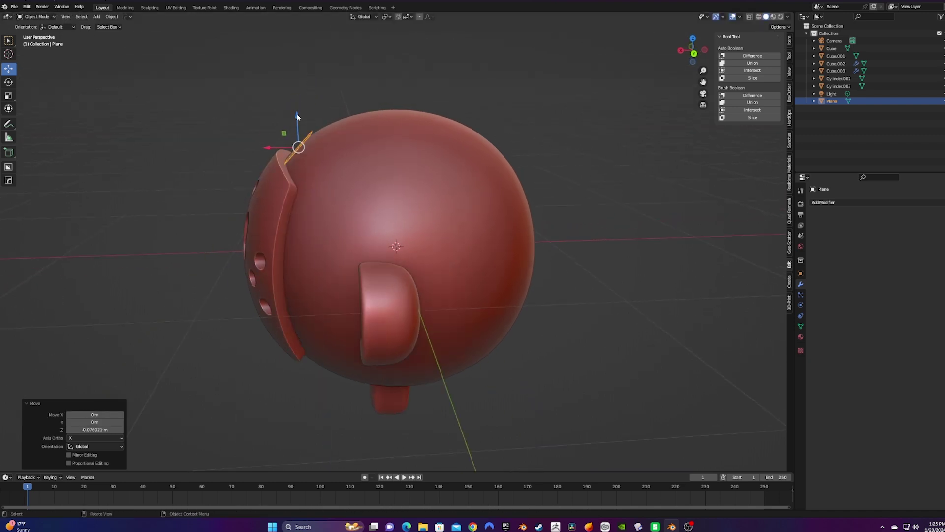
- Extend the plane's upper edge into a curved strip over the body to its back with Extrude to Cursor in a Y-axis view
middle_click_drag(297, 117, 278, 105)
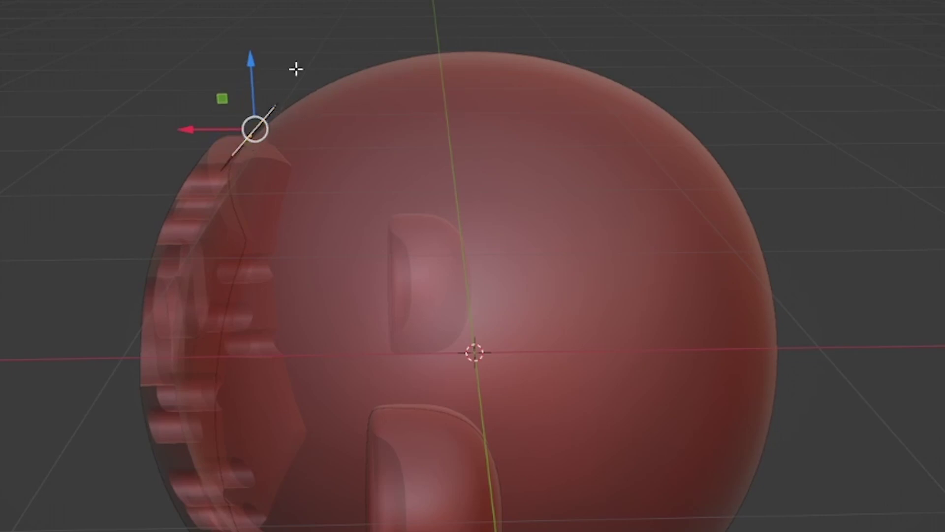
middle_click_drag(296, 69, 392, 126)
left_click_drag(264, 223, 316, 204)
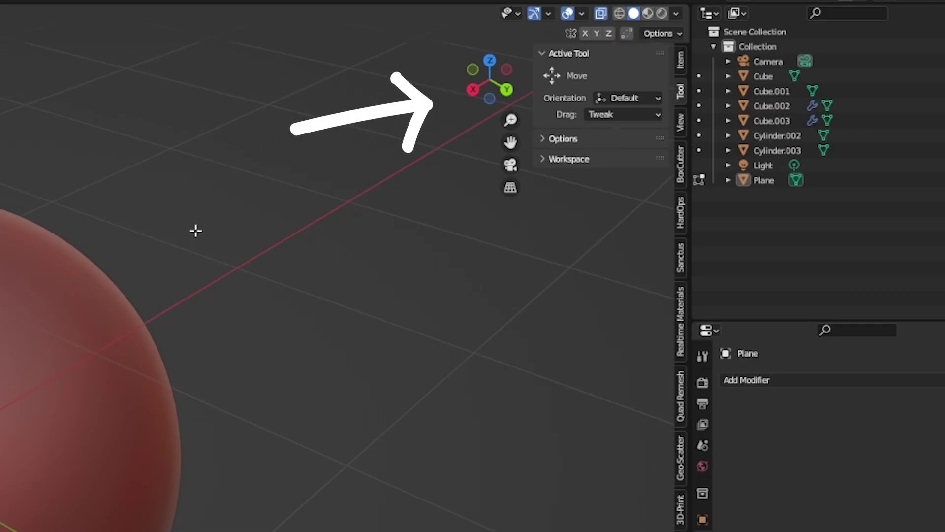
left_click(500, 87)
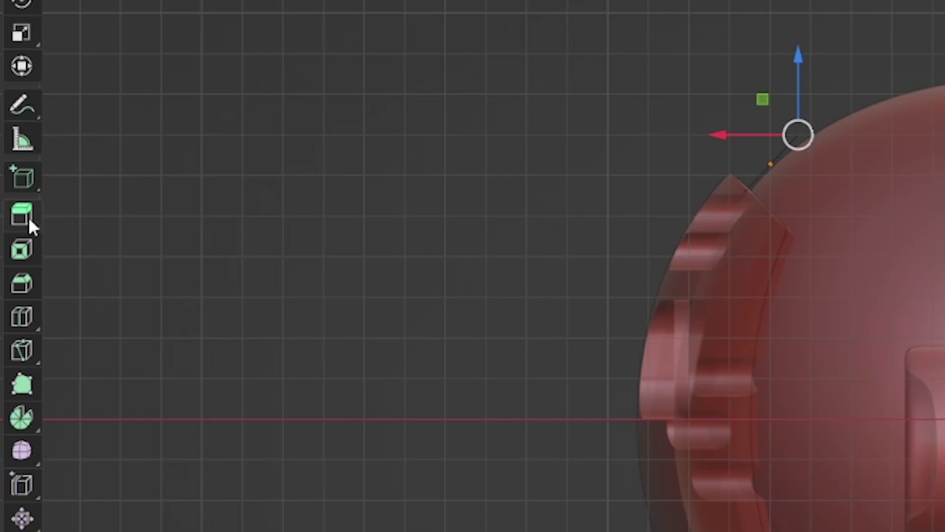
left_click(25, 220)
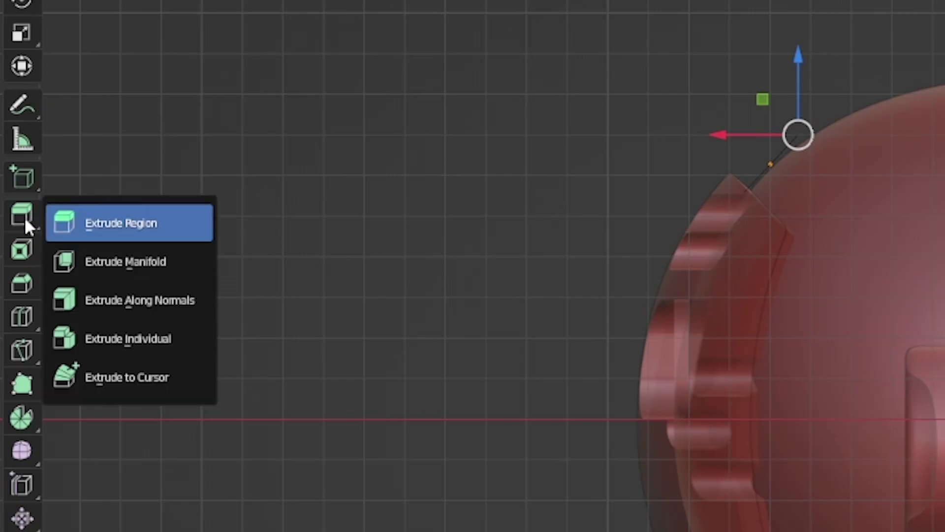
left_click(139, 377)
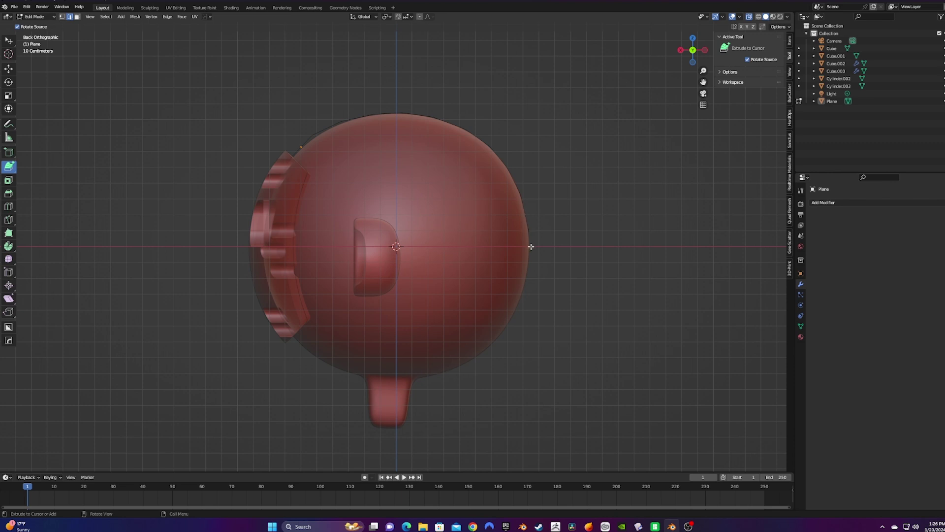
middle_click_drag(531, 246, 611, 225)
key("Tab")
- Give the strip a level 4 Subdivision Surface modifier and a Solidify modifier with 0.15 m thickness
left_click(845, 200)
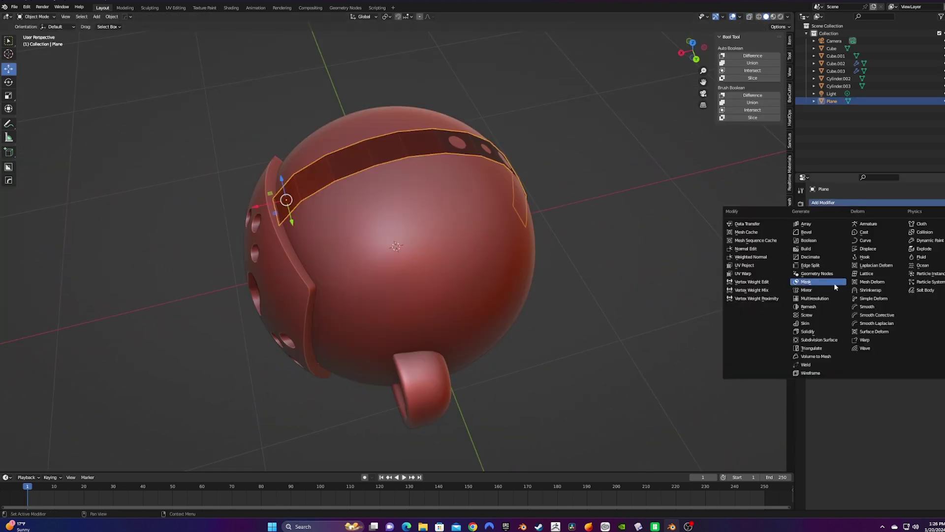
left_click(835, 341)
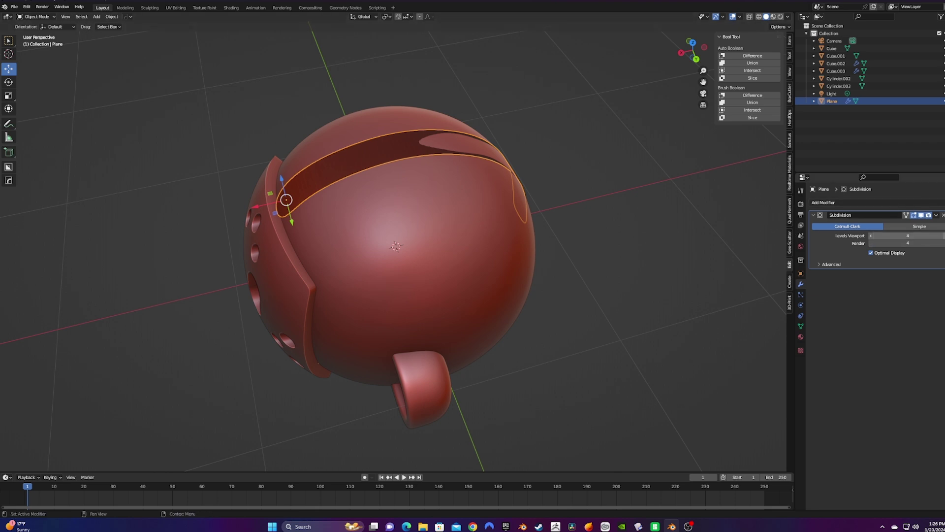
left_click(831, 202)
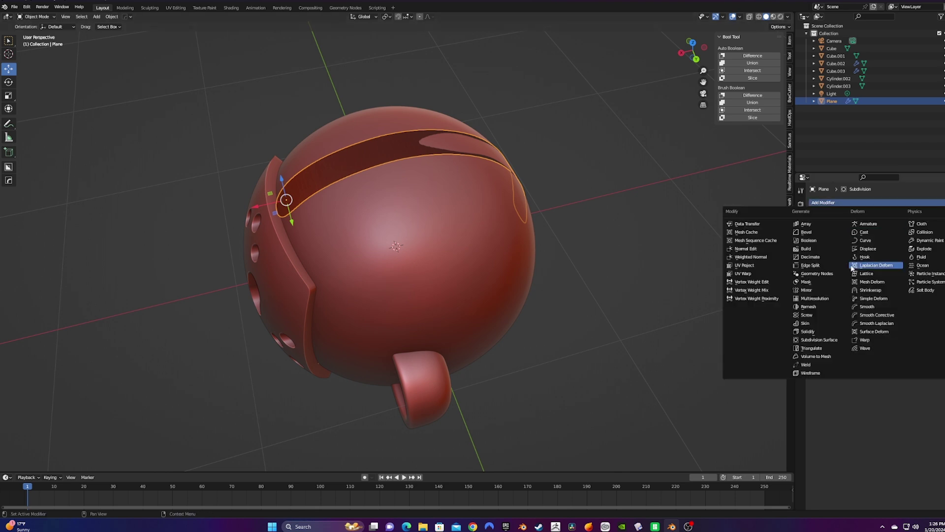
left_click(831, 331)
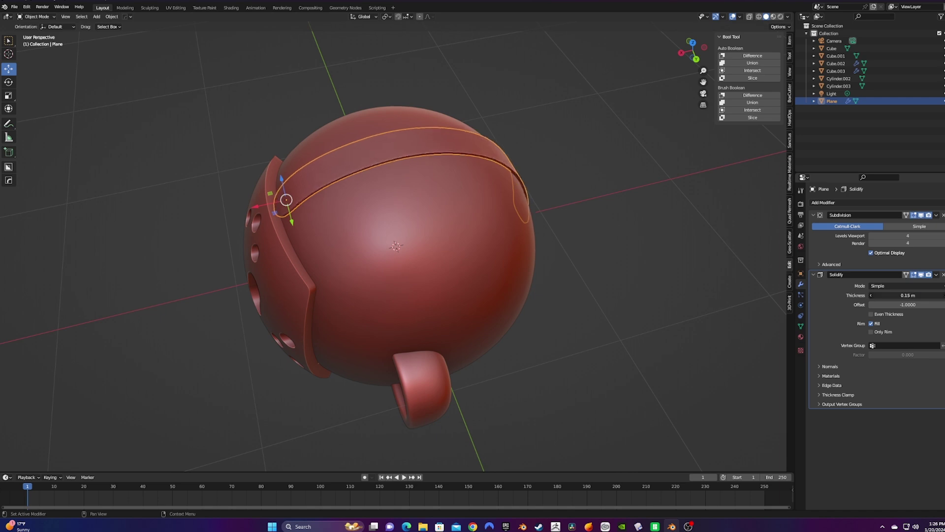
- Add a second plane, scale it to about 0.108 of its size and place it on the body's side at the front panel's edge
middle_click_drag(622, 265, 638, 226)
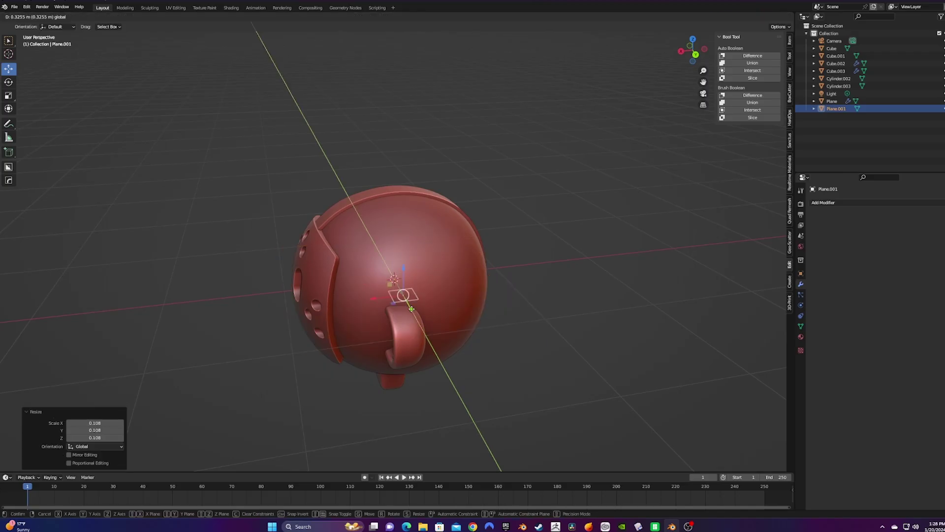
middle_click_drag(497, 291, 345, 276)
scroll(468, 305, "up", 3)
key("KP_7")
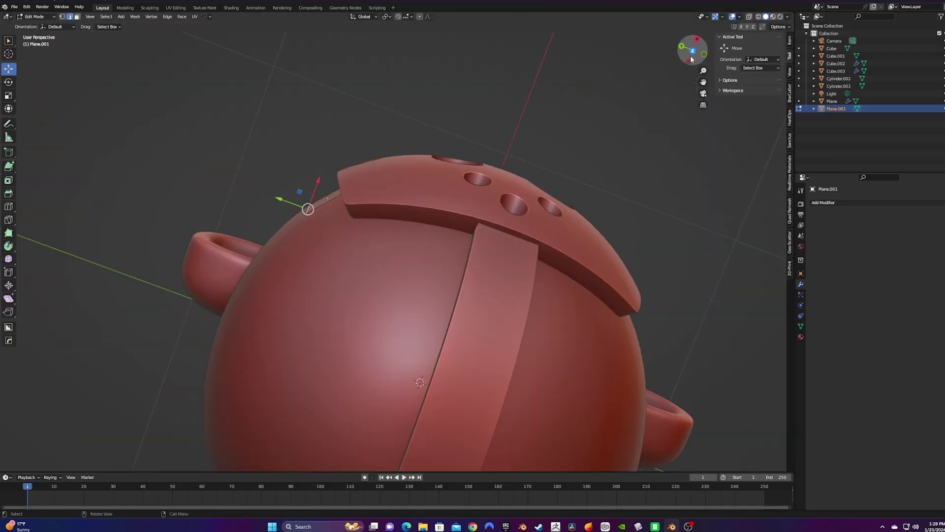
key("KP_7")
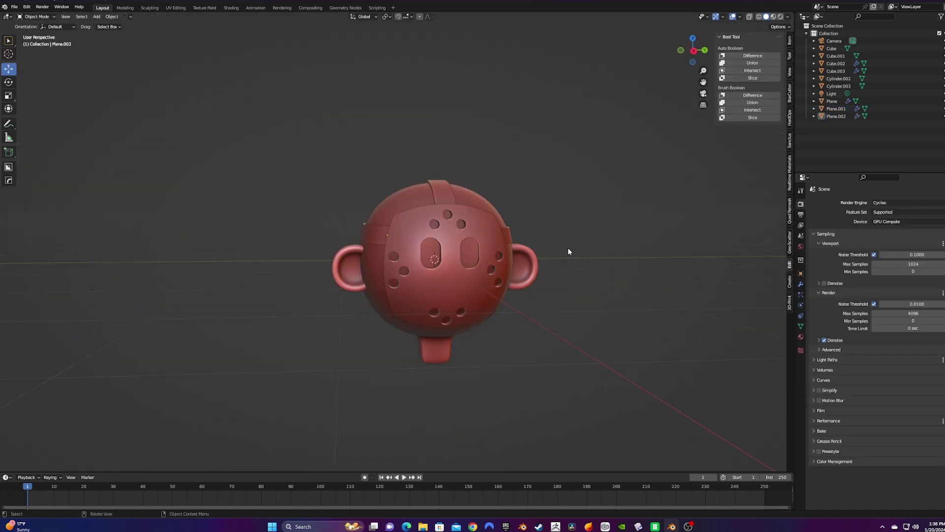
- Preview the scene in rendered shading and give the spherical body's material an orange skin-tone base color
left_click(780, 16)
left_click(480, 202)
left_click(800, 336)
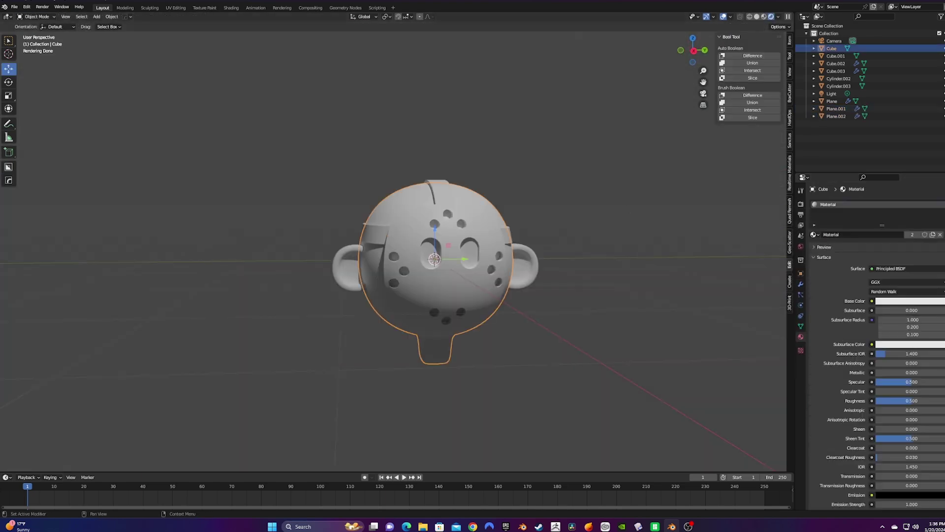
left_click(910, 301)
left_click(901, 233)
- Give the front panel its own off-white material and set the body's base color to hue 0.043, saturation 0.740 and value 0.800
left_click(835, 56)
left_click(911, 235)
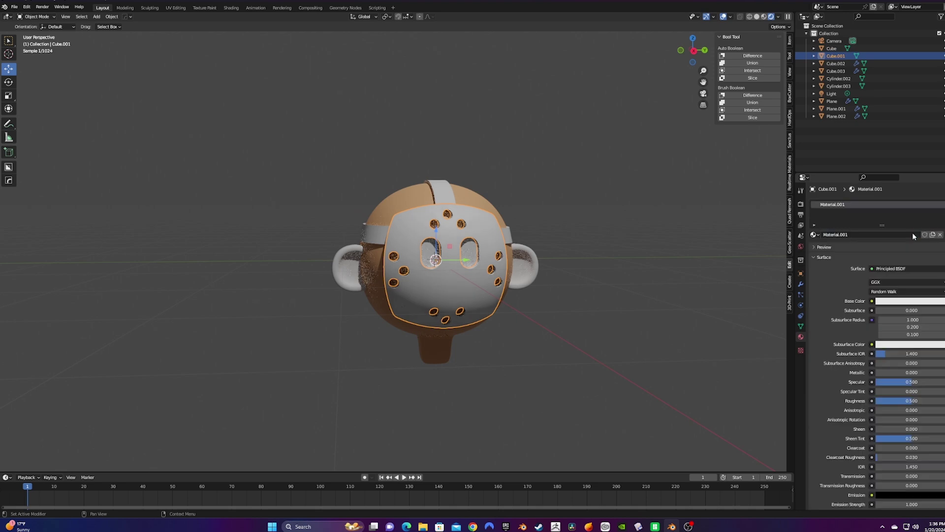
left_click(909, 301)
left_click(906, 225)
left_click(909, 301)
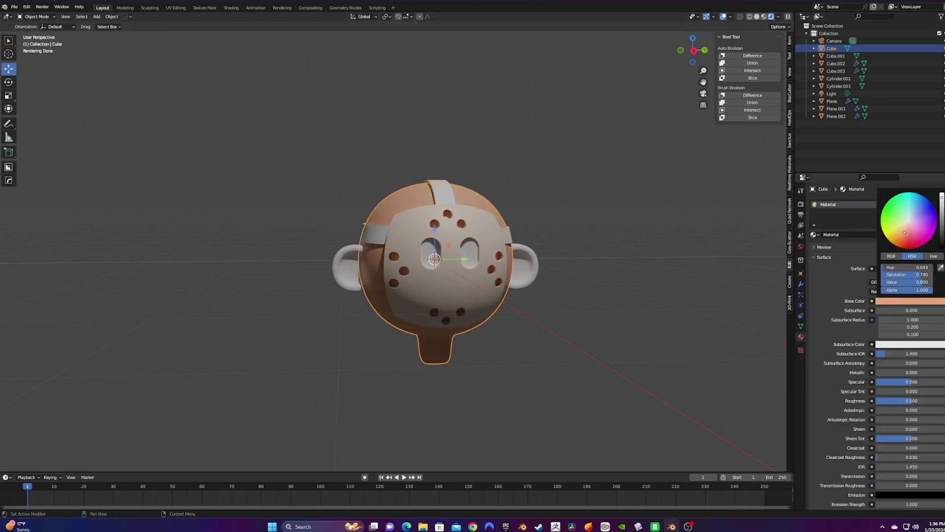
- Assign the body's Material to the ears and the near-black Material.002, with base color value 0.010, to the eyes
left_click(354, 265)
left_click(813, 234)
left_click(829, 246)
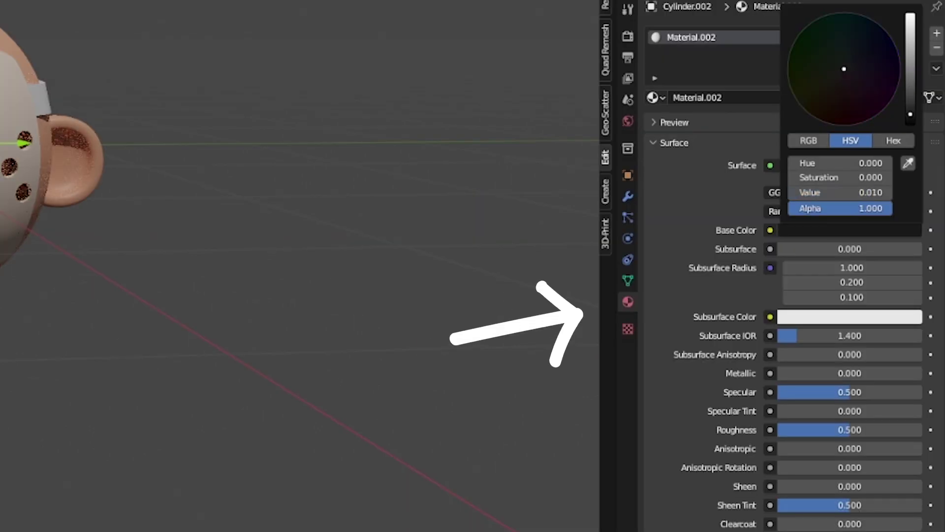
left_click(814, 234)
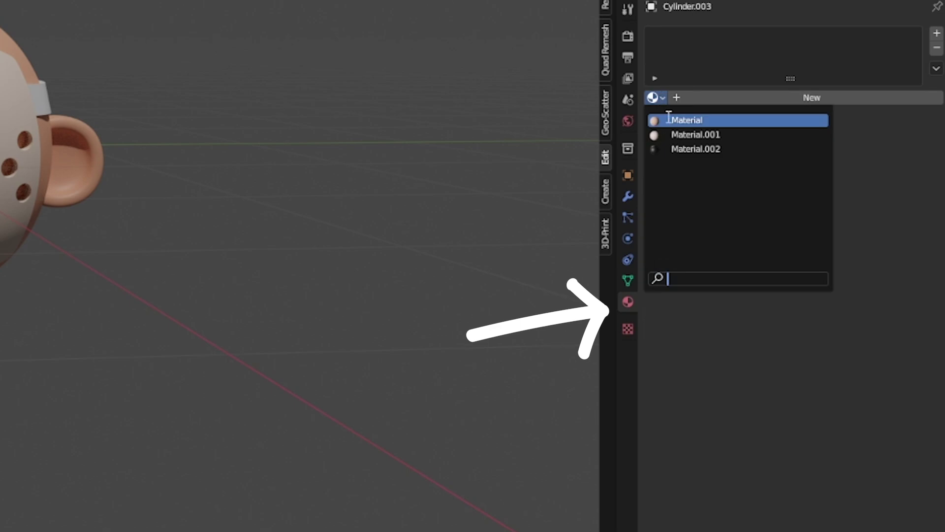
left_click(695, 149)
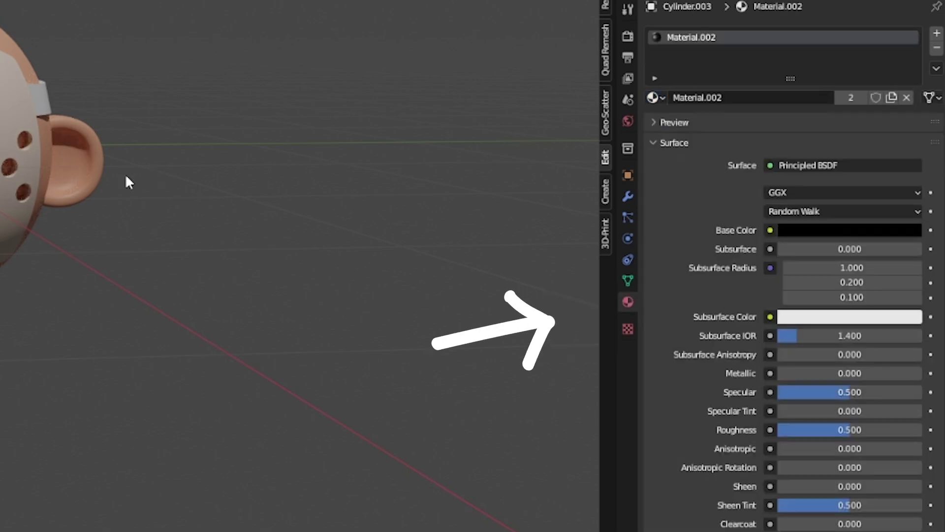
- Give the strip over the top a new dark orange-brown material with hue 0.028 and saturation 0.948, and apply it to the side strip
left_click(47, 228)
left_click(731, 99)
left_click(849, 230)
left_click(891, 56)
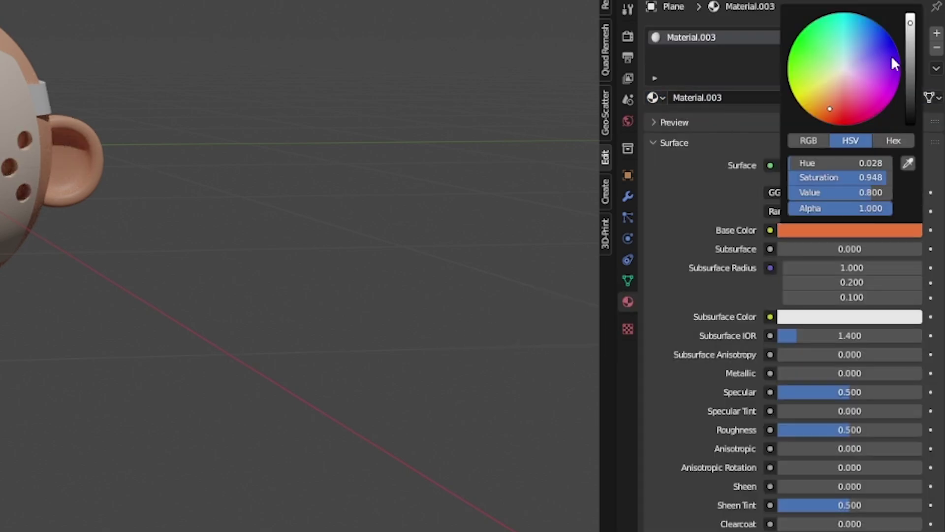
left_click_drag(911, 29, 911, 106)
left_click(46, 103)
left_click(654, 97)
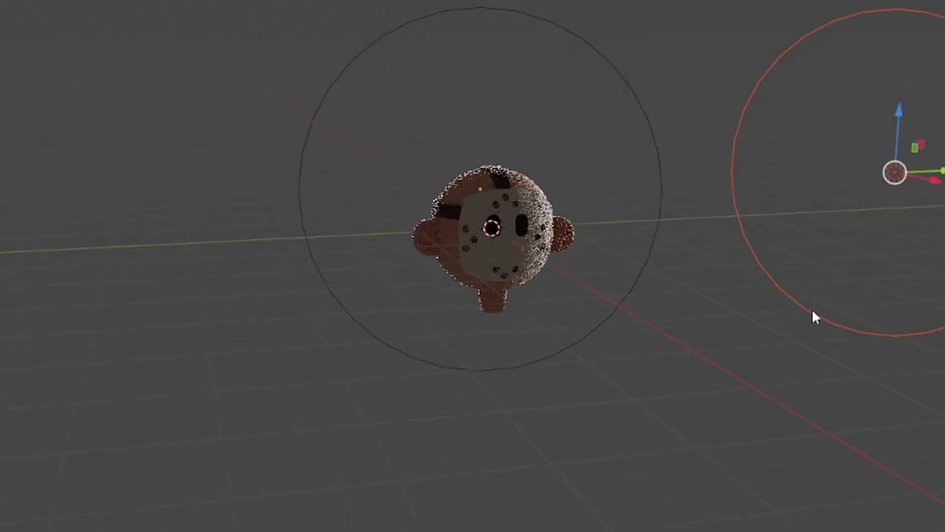
middle_click_drag(812, 312, 936, 337)
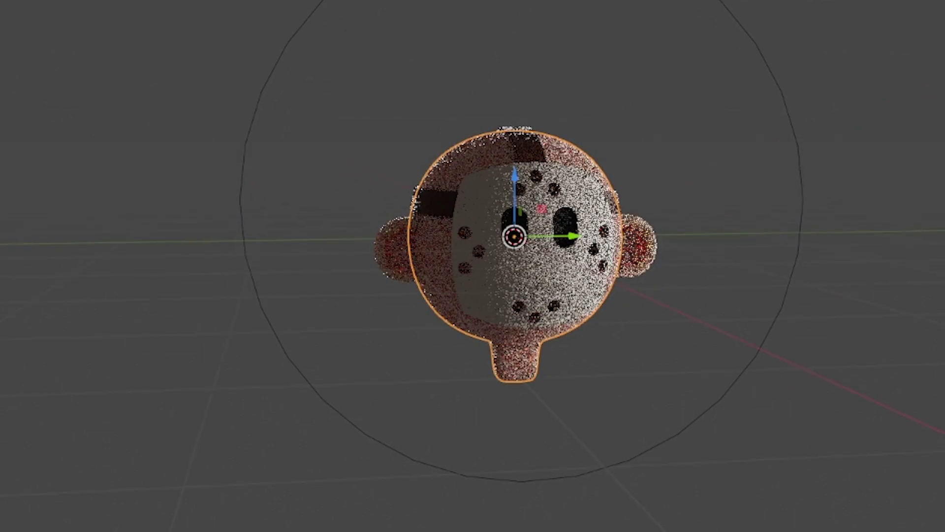
scroll(515, 253, "up", 3)
key("alt+a")
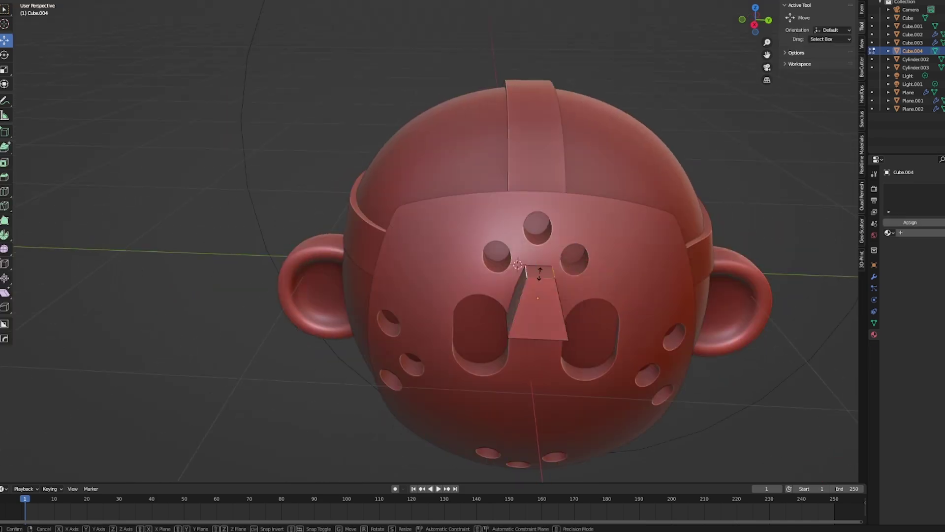
- Taper the small block between the eyes to a narrow upper tip and dissolve the selected edges there
left_click(539, 273)
scroll(541, 273, "up", 3)
right_click(449, 303)
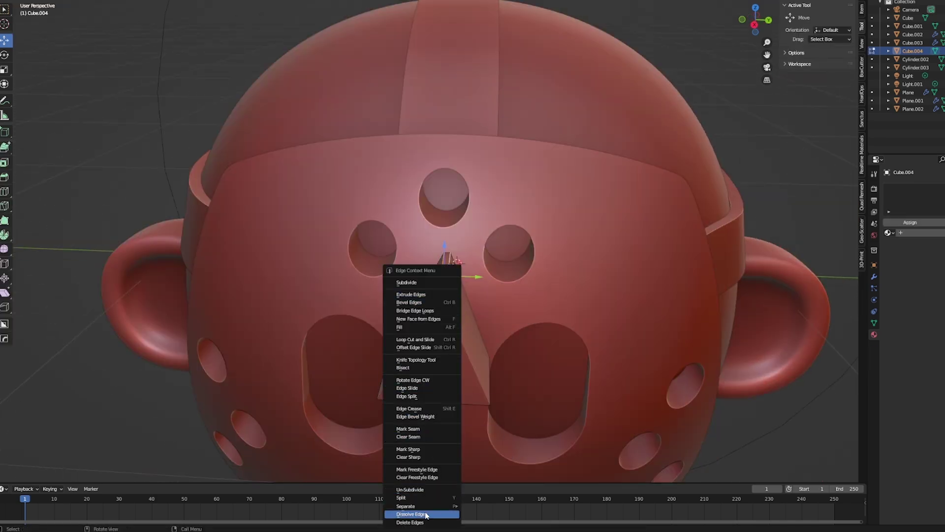
left_click(427, 514)
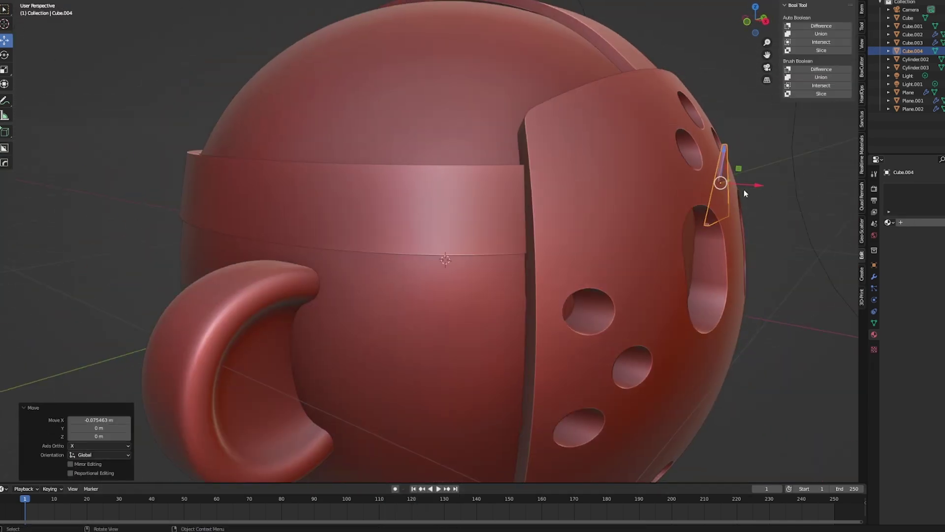
- Move the wedge about -0.075 m along X into the front panel and start extruding its front face along its normal in Edit Mode
middle_click_drag(745, 194, 517, 207)
key("Tab")
scroll(517, 207, "up", 3)
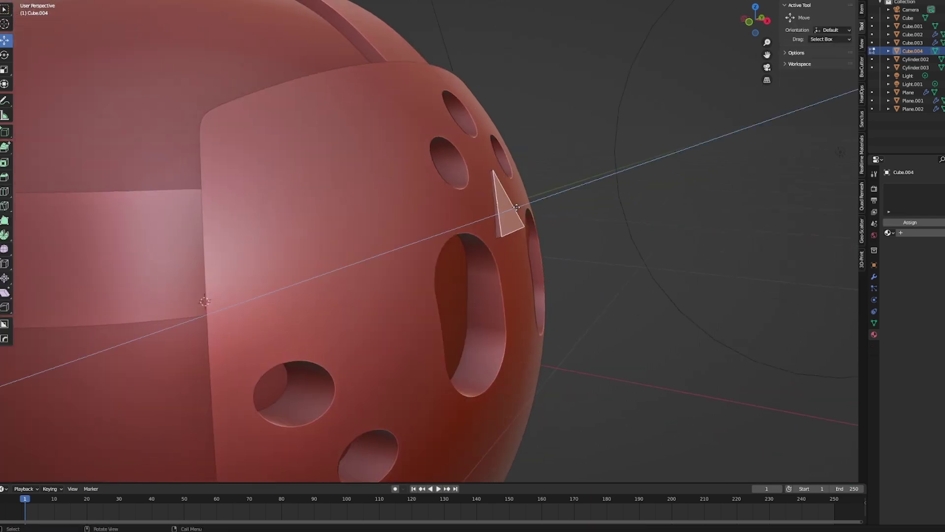